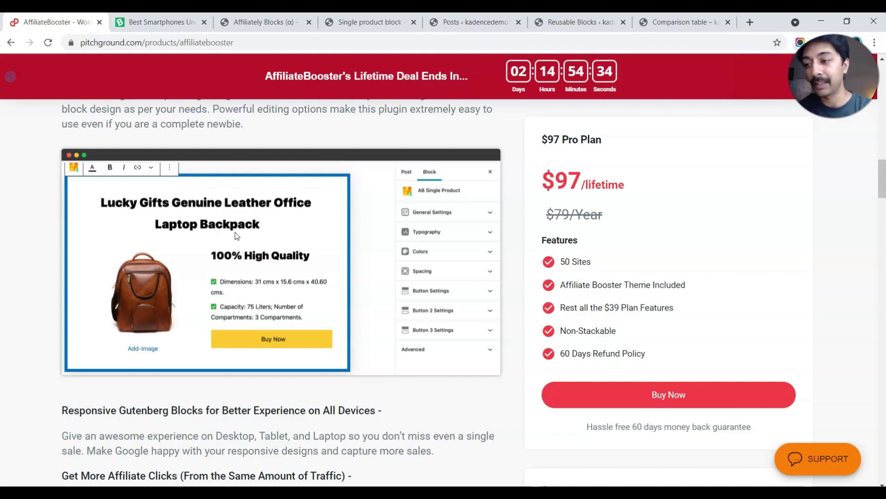
Switch to the Affiliately Blocks site and open the download page for all its blocks.
key(ctrl+Tab)
key(ctrl+Tab)
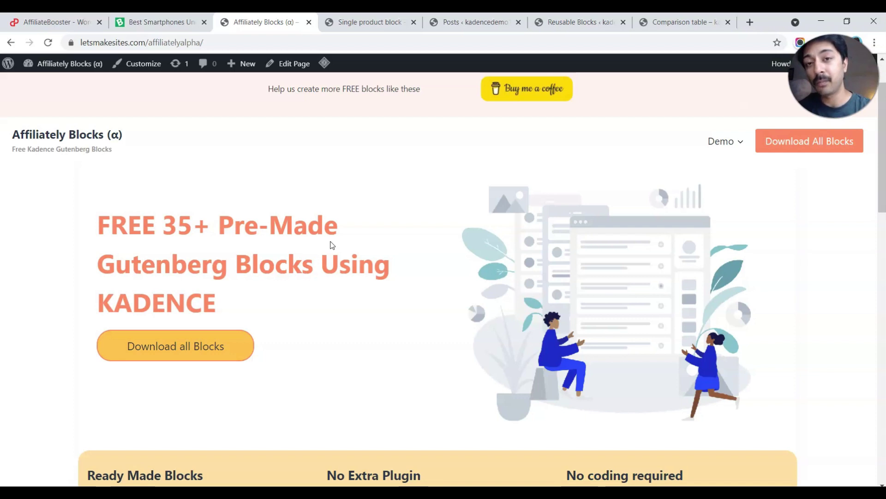
scroll(331, 244, up, 1)
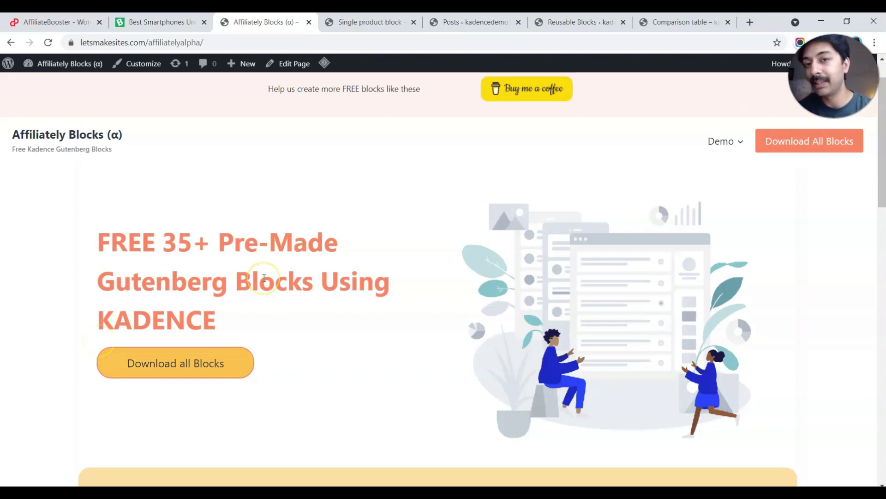
click(244, 318)
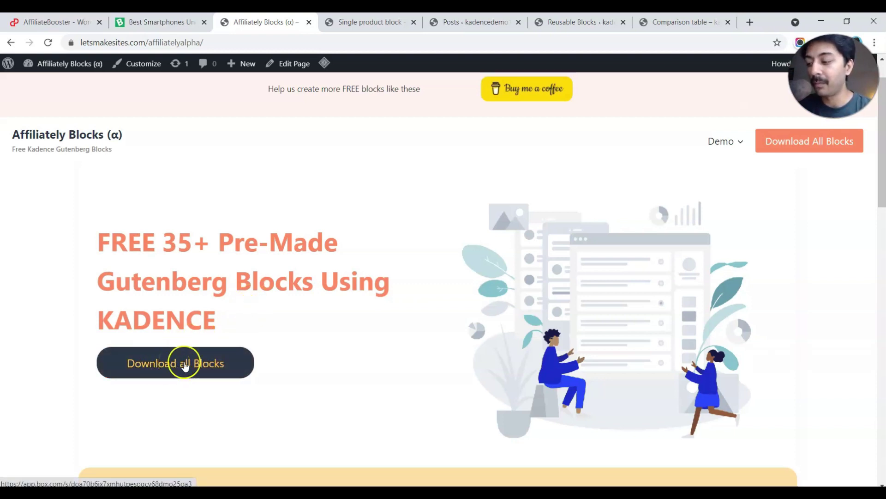
click(203, 365)
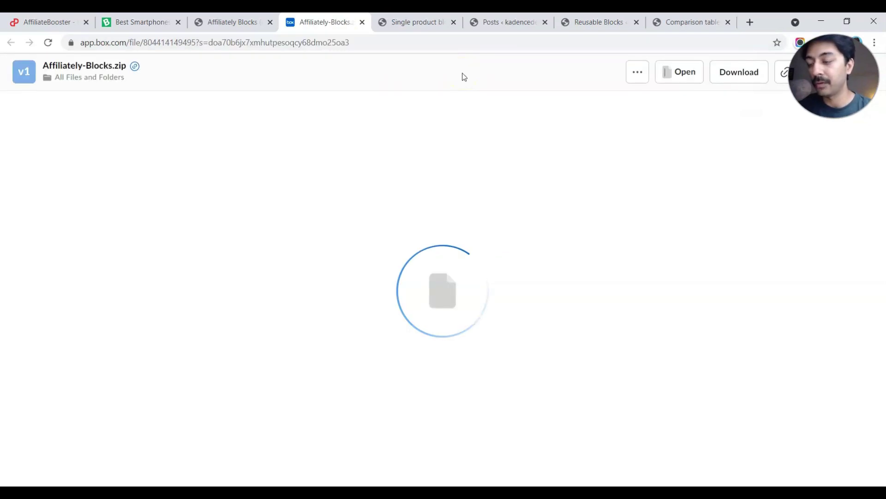
click(264, 74)
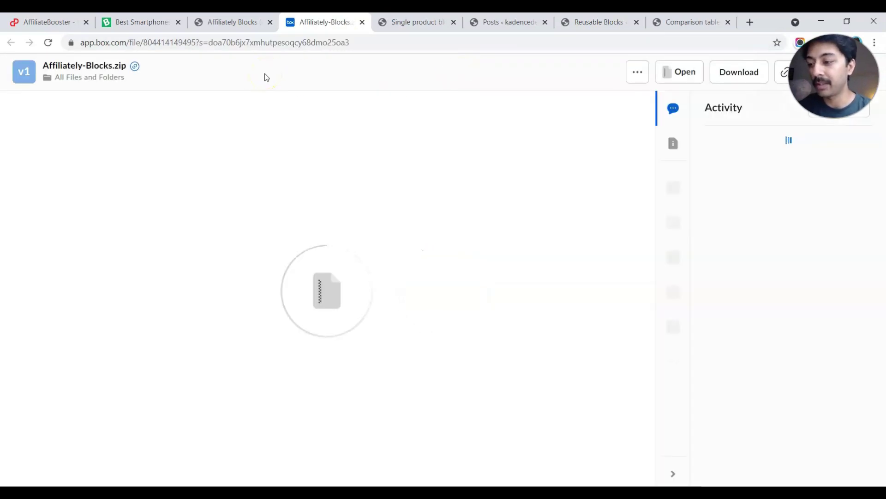
Open the Affiliately-Blocks folder inside Affiliately-Blocks.zip and look through its JSON block files.
click(75, 198)
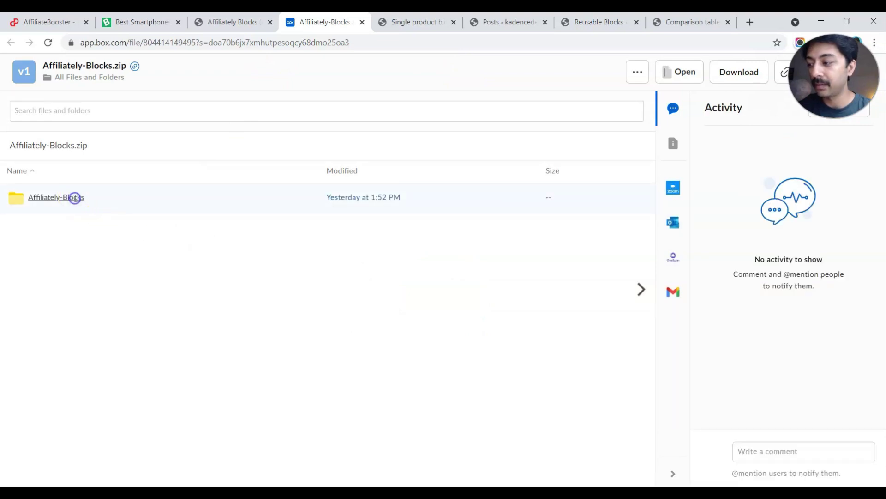
double_click(76, 193)
scroll(179, 194, down, 3)
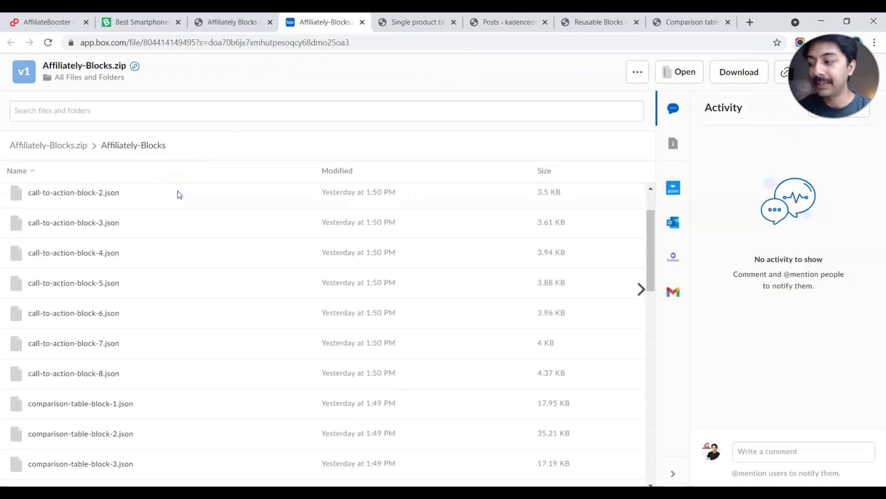
scroll(179, 194, up, 3)
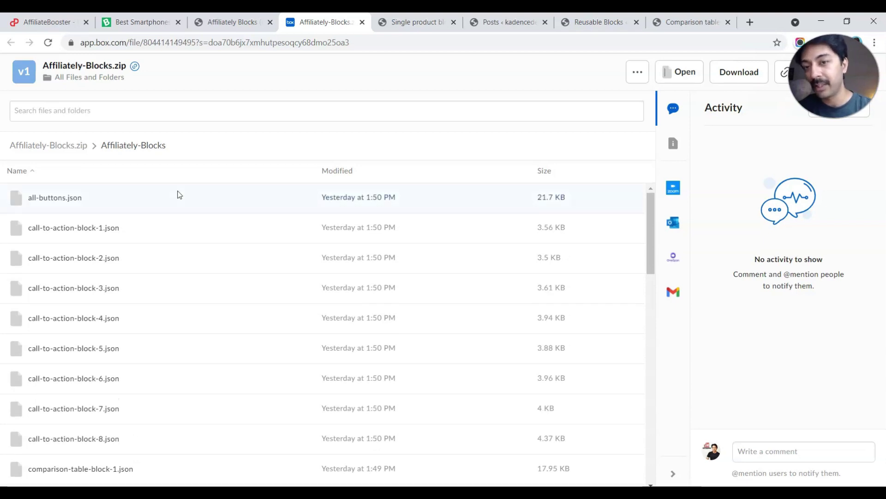
click(144, 323)
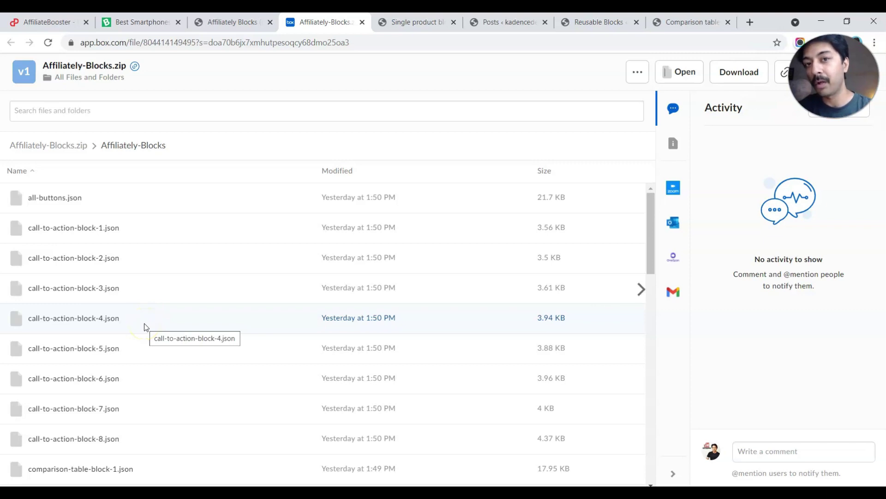
click(275, 152)
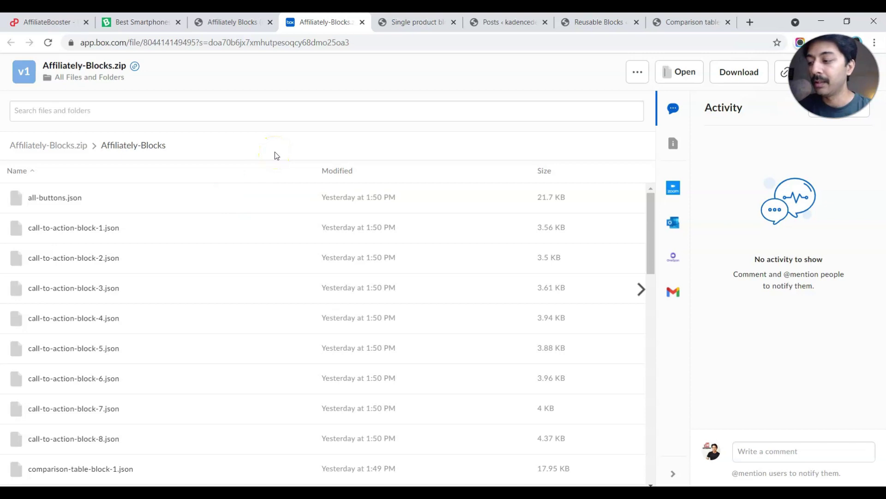
scroll(144, 337, down, 5)
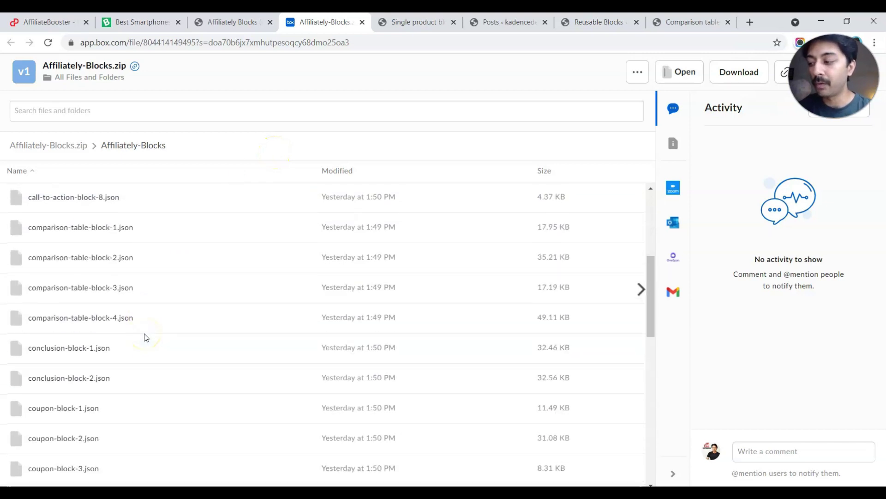
scroll(144, 337, down, 5)
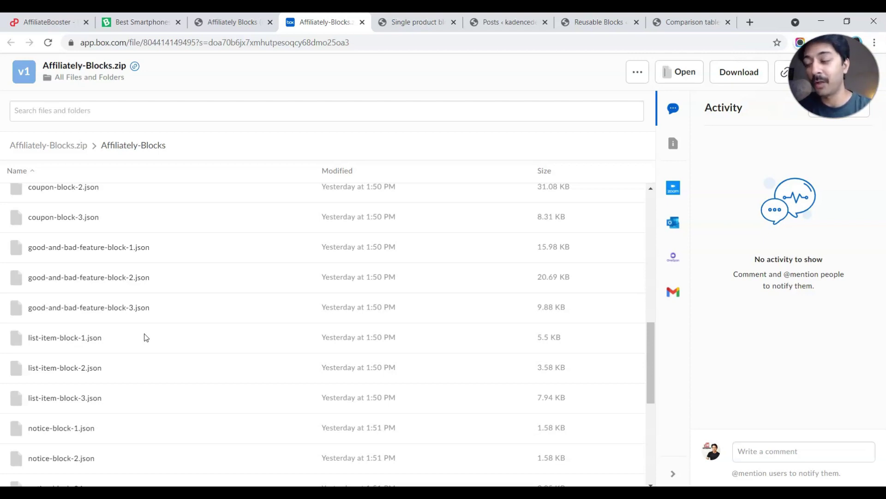
Return to the Affiliately Blocks site, open the Comparison Table Block demo and review the table designs from block 1 through block 4.
key(ctrl+shift+Tab)
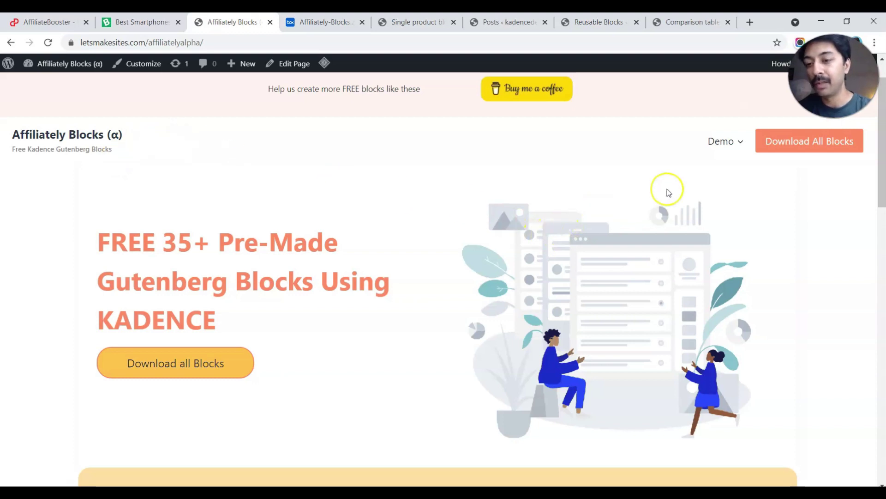
mouse_move(739, 151)
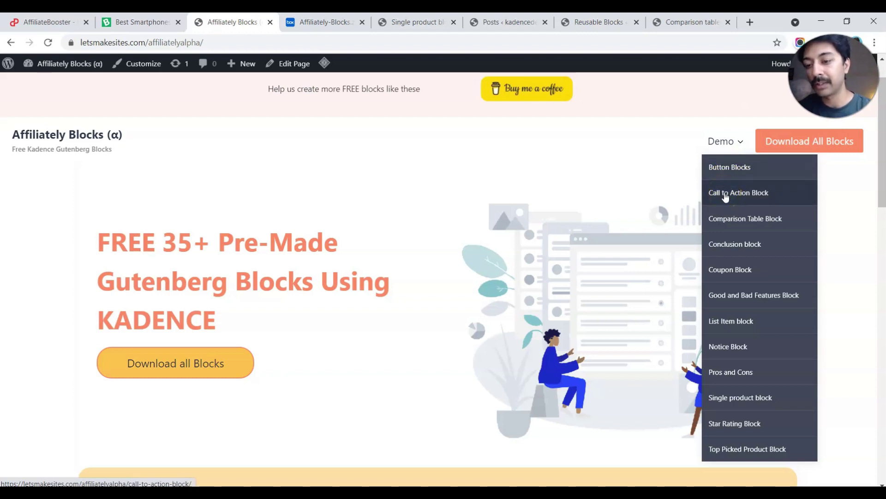
click(724, 217)
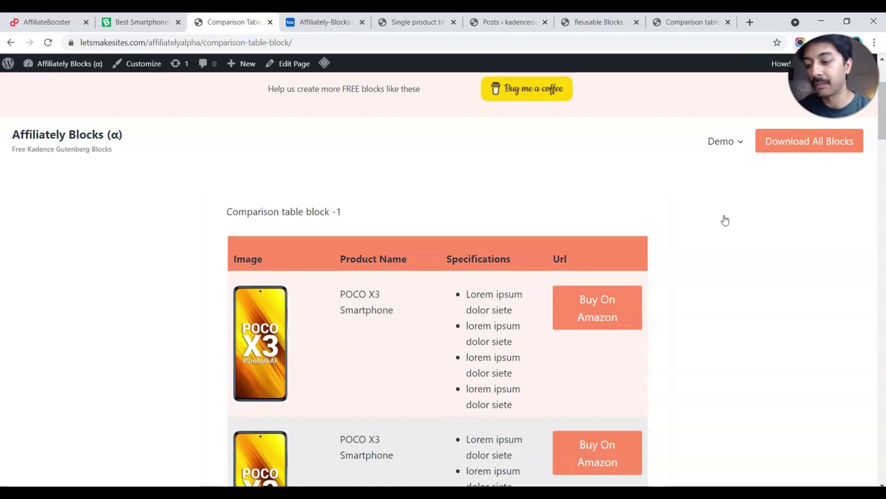
scroll(725, 220, down, 2)
scroll(725, 220, down, 6)
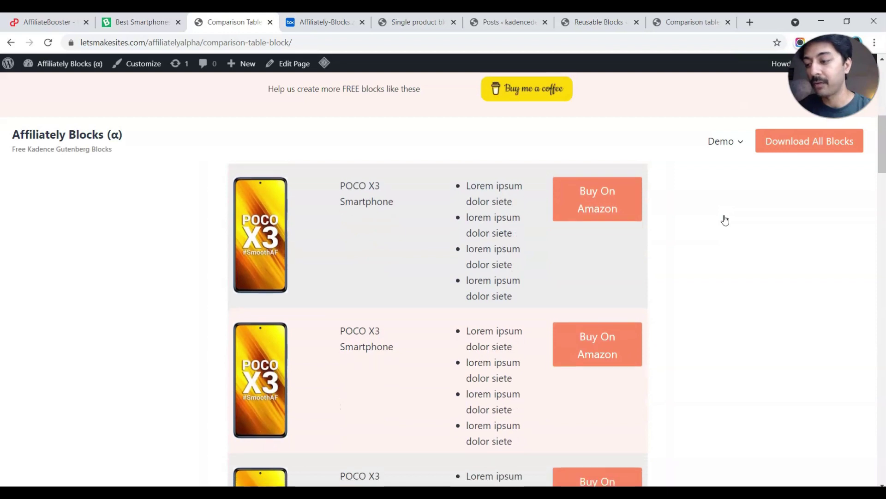
scroll(725, 220, down, 4)
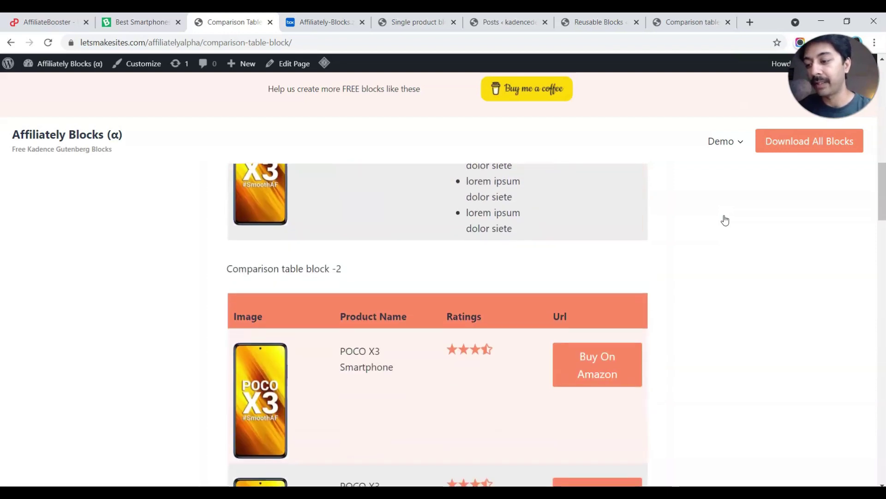
scroll(725, 220, down, 3)
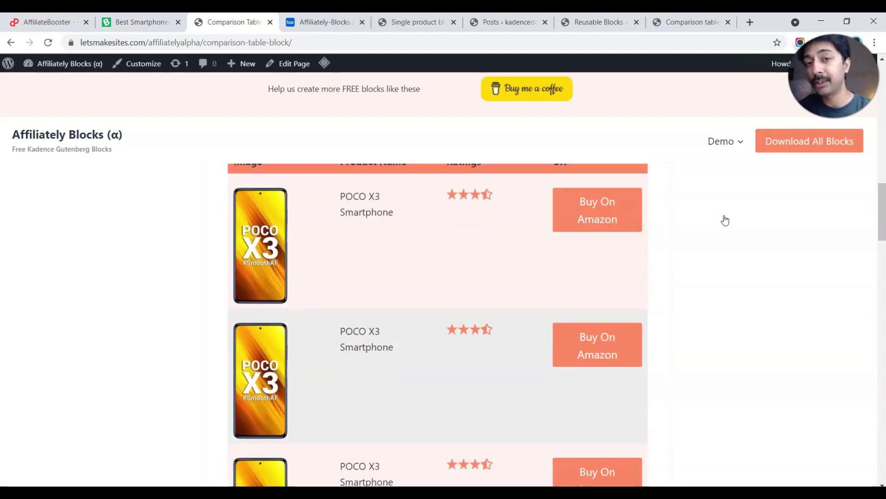
scroll(725, 220, down, 2)
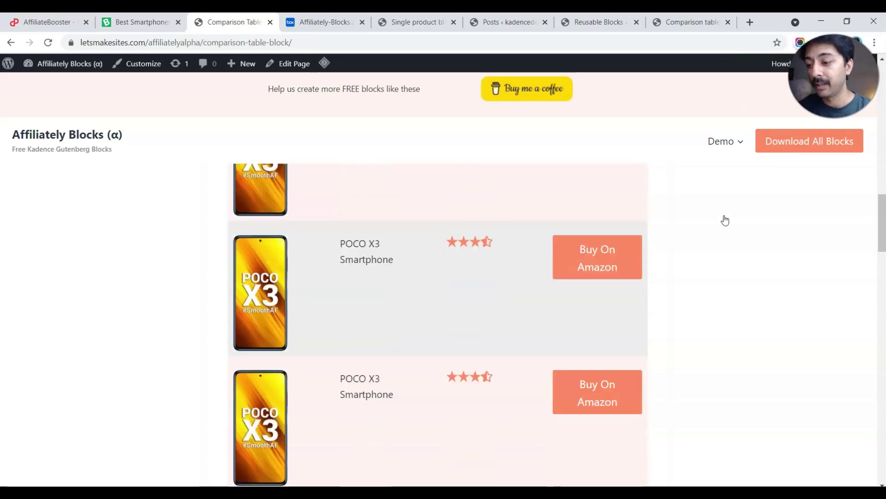
scroll(724, 220, down, 5)
scroll(725, 221, down, 2)
scroll(725, 221, down, 2)
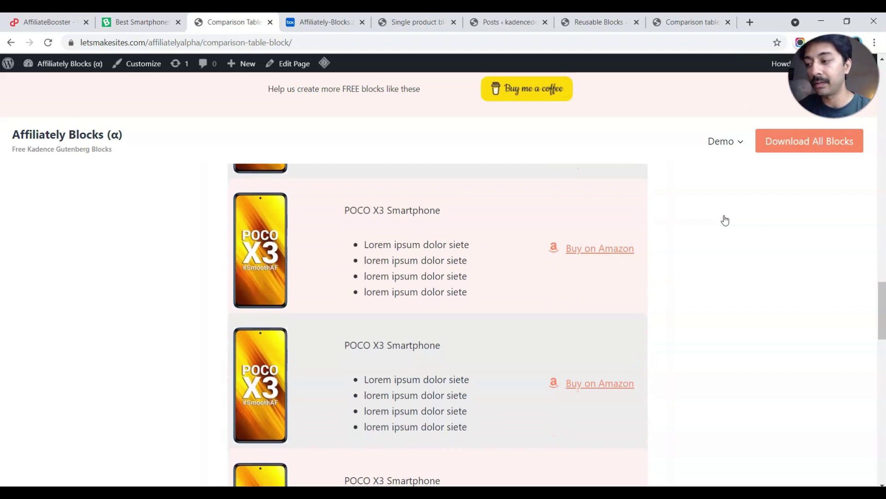
scroll(724, 220, down, 6)
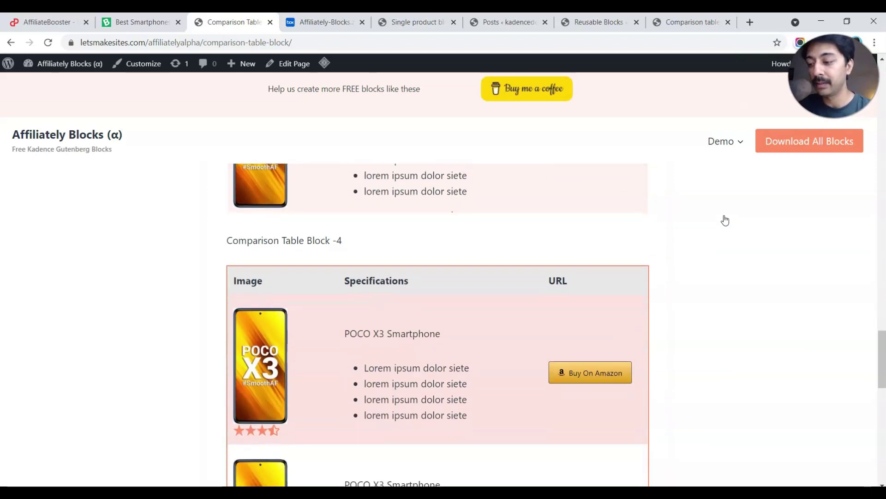
scroll(725, 220, down, 3)
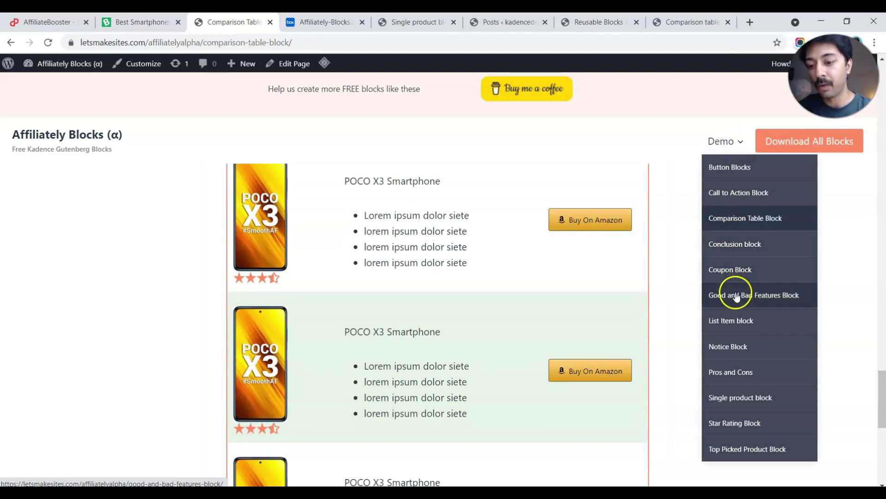
Open the Pros and Cons demo and examine the layouts from block 1 through block 4.
click(731, 375)
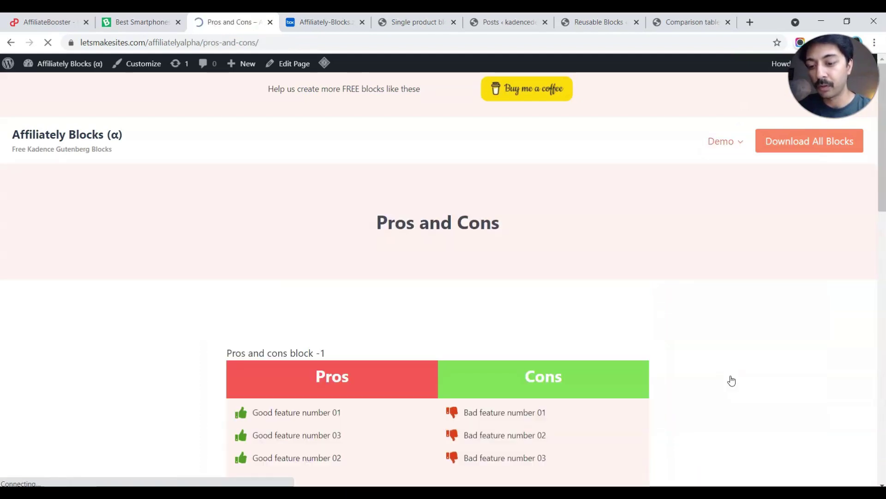
scroll(594, 322, down, 3)
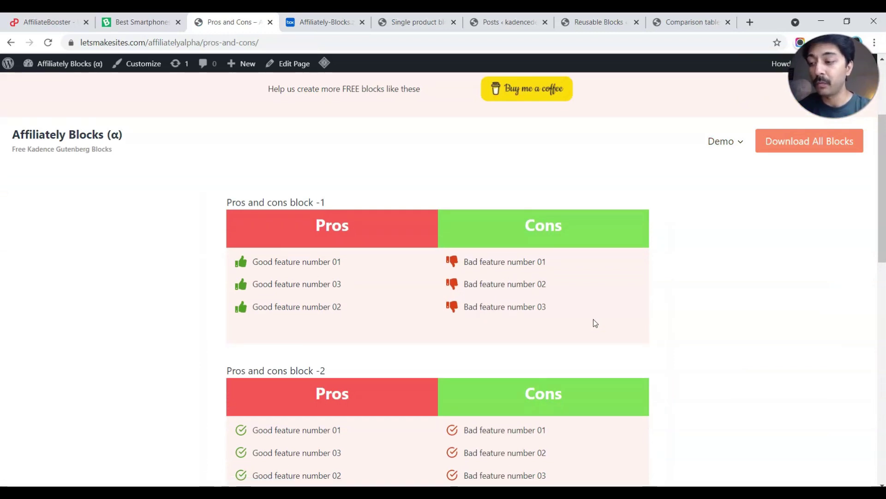
click(338, 239)
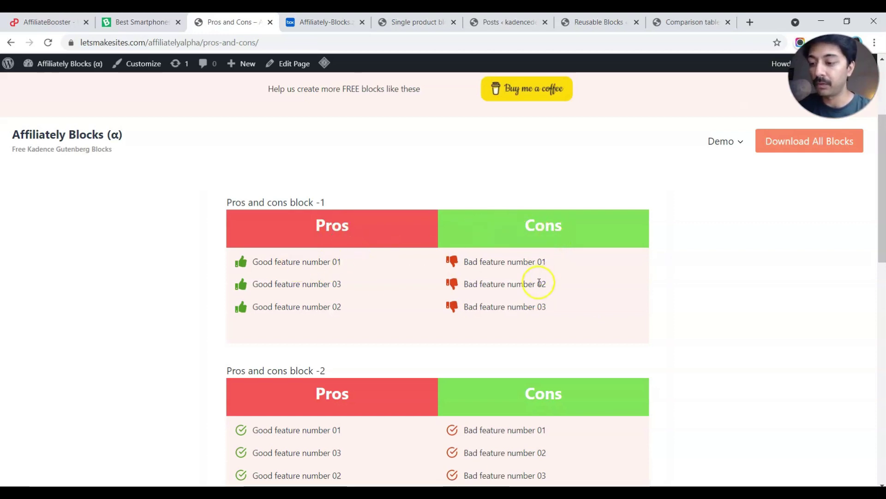
scroll(536, 291, down, 7)
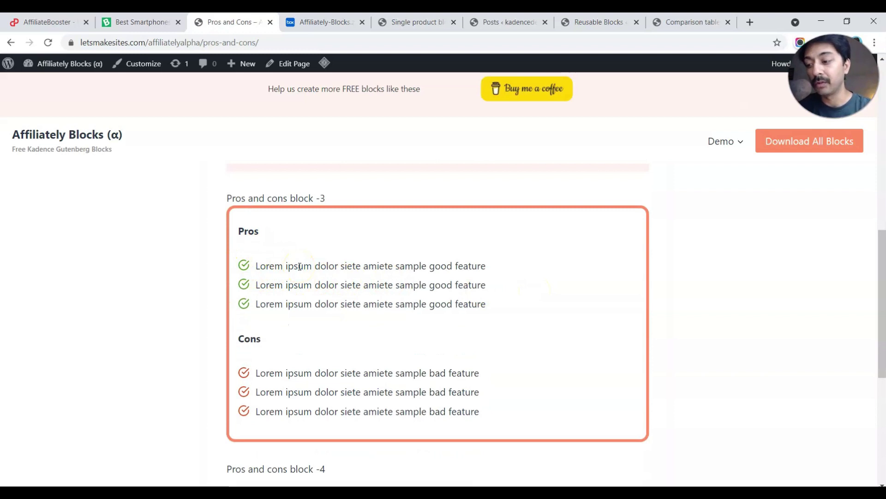
scroll(300, 267, down, 5)
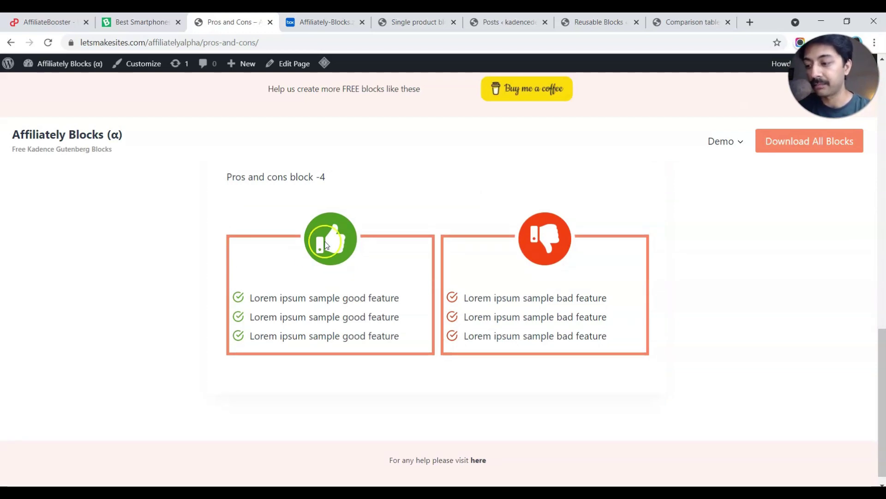
click(344, 248)
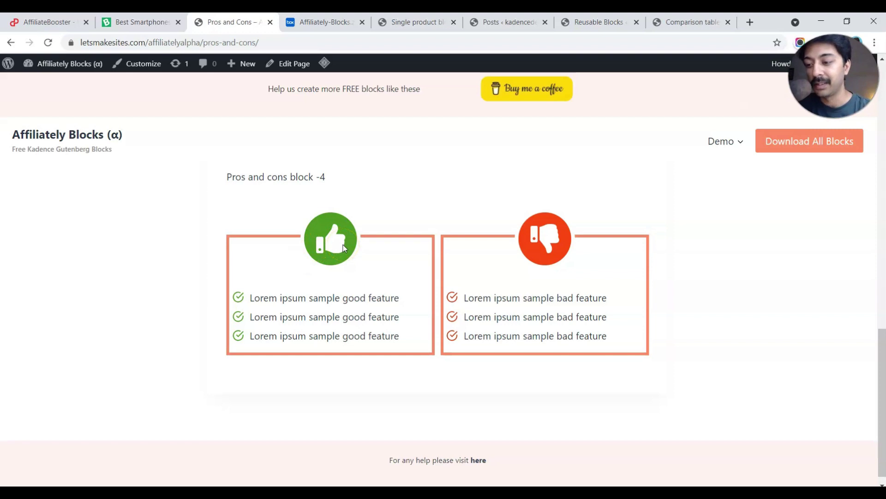
click(566, 250)
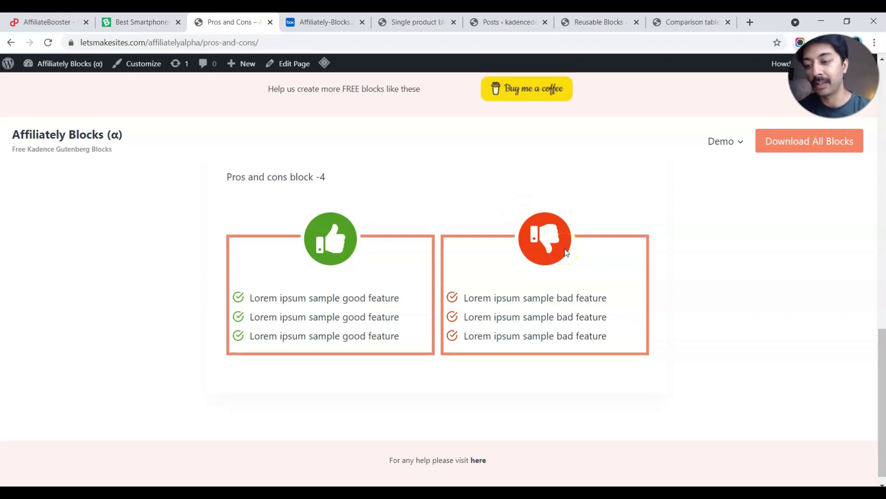
scroll(566, 252, down, 1)
Open the Top Picked Product Block demo and review the product box designs from block 1 through block 3.
mouse_move(739, 134)
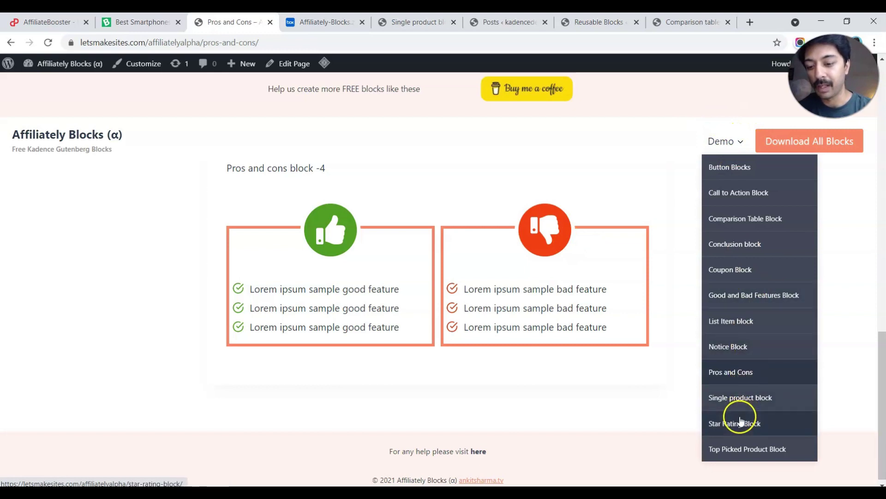
click(737, 450)
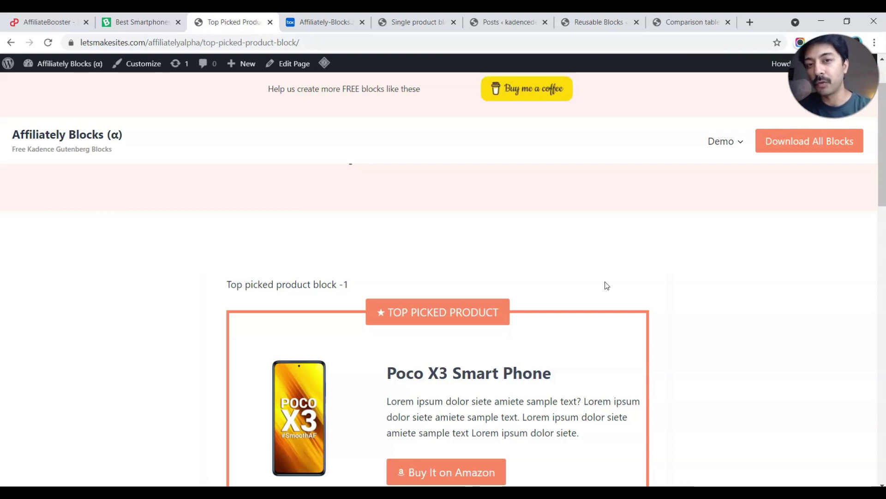
scroll(604, 286, down, 2)
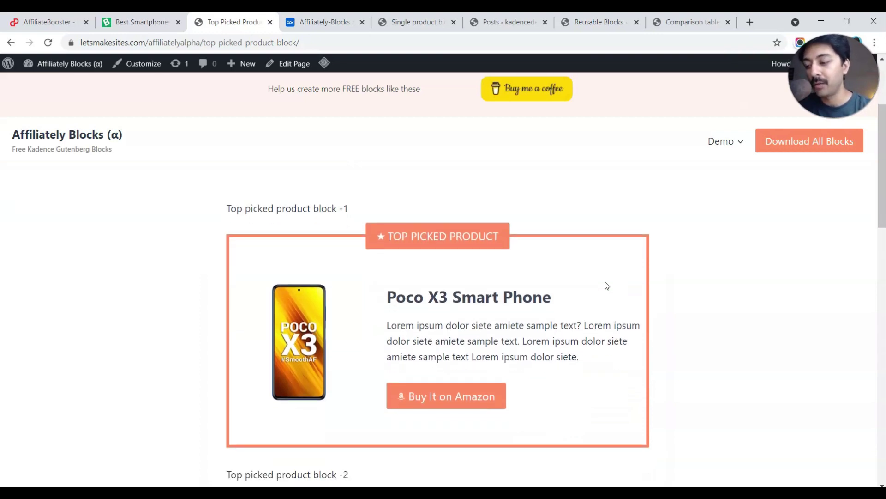
click(427, 255)
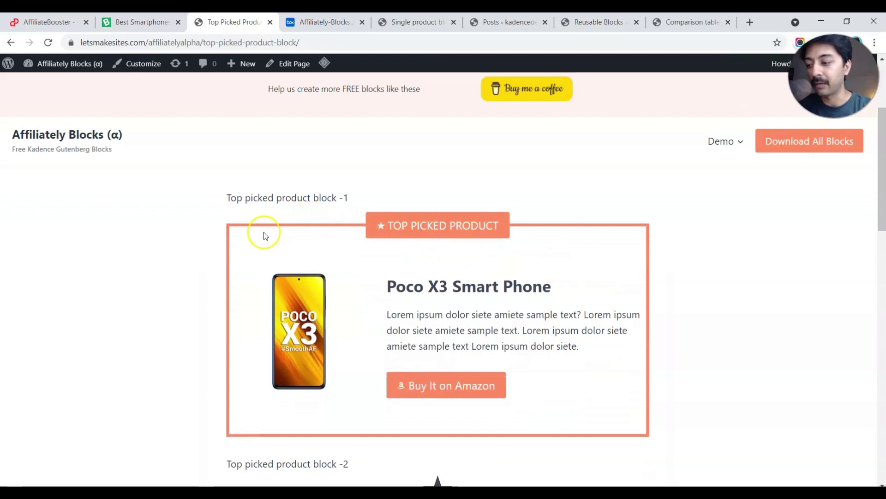
scroll(263, 306, down, 2)
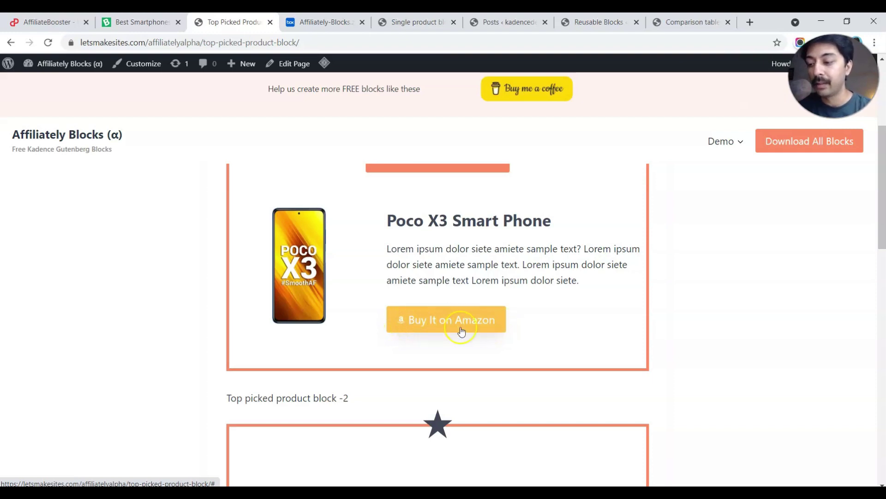
scroll(521, 335, down, 1)
scroll(523, 337, down, 3)
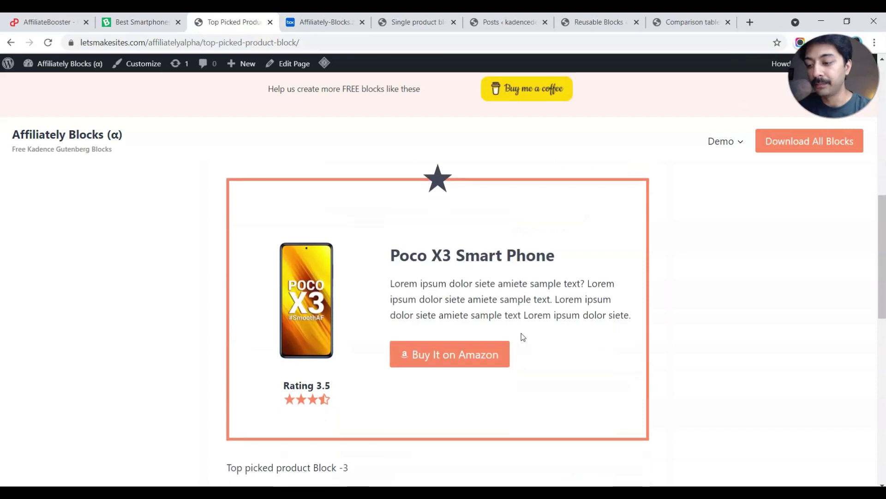
scroll(523, 336, down, 4)
scroll(523, 336, down, 5)
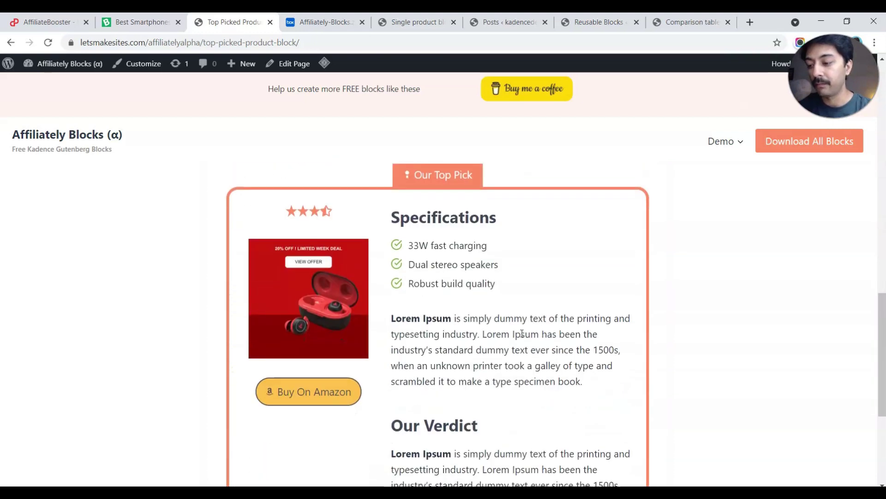
scroll(522, 333, down, 1)
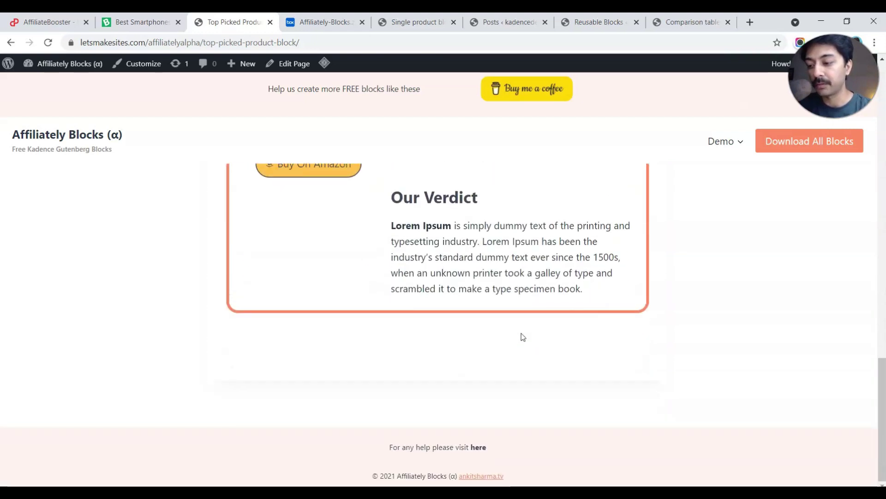
scroll(523, 337, up, 6)
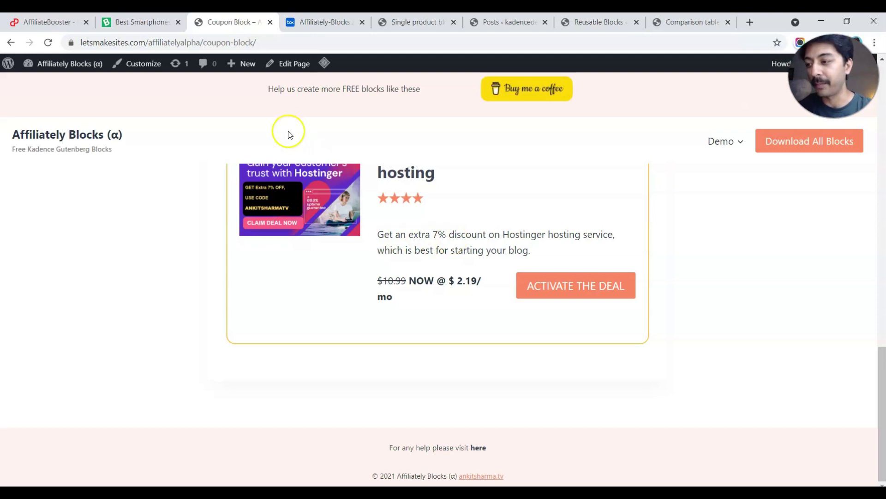
Open the Coupon Block page for editing and select the reusable block coupon block -1 that contains the first row layout.
click(289, 63)
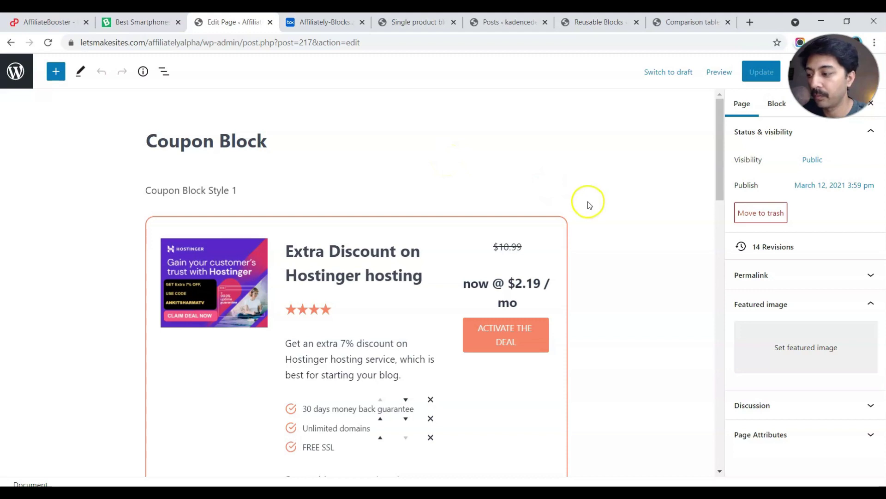
click(149, 218)
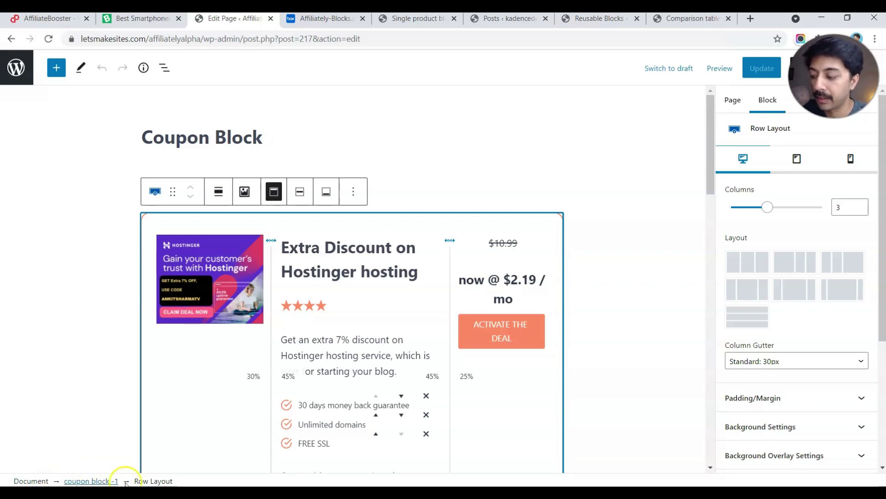
click(91, 480)
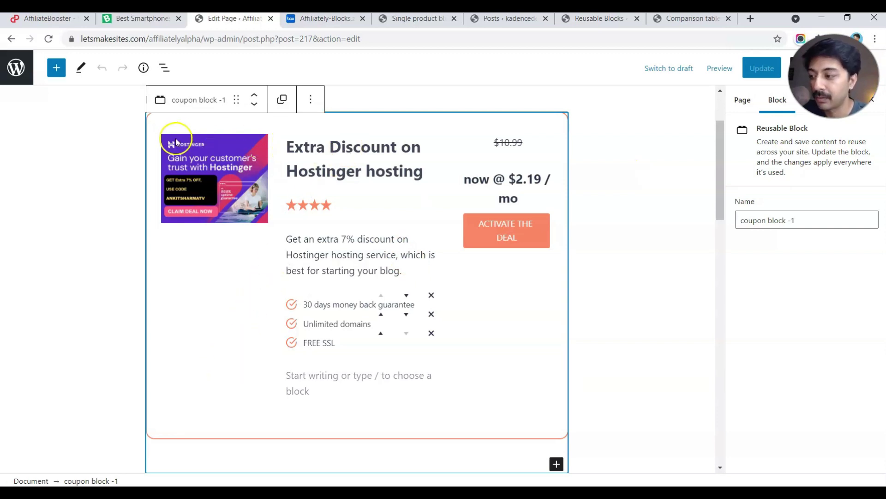
Inspect the structure of coupon block -1: its description paragraph, row layout, three column sections and icon list.
click(336, 257)
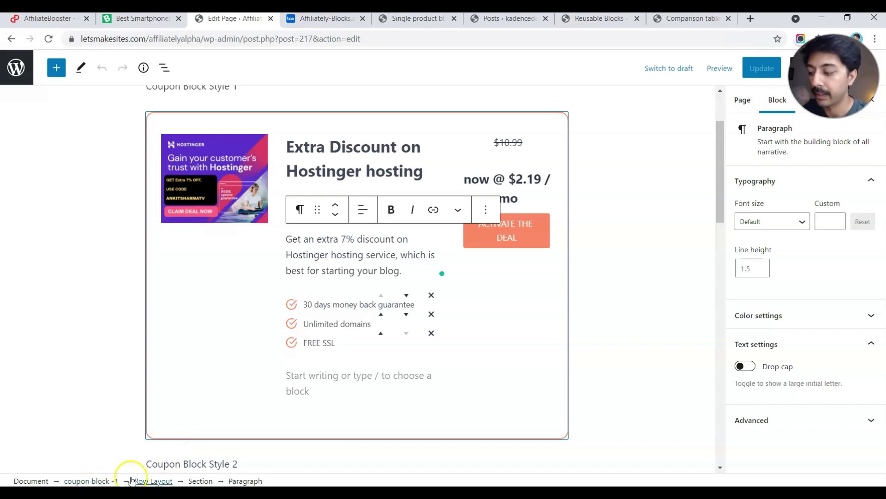
click(149, 481)
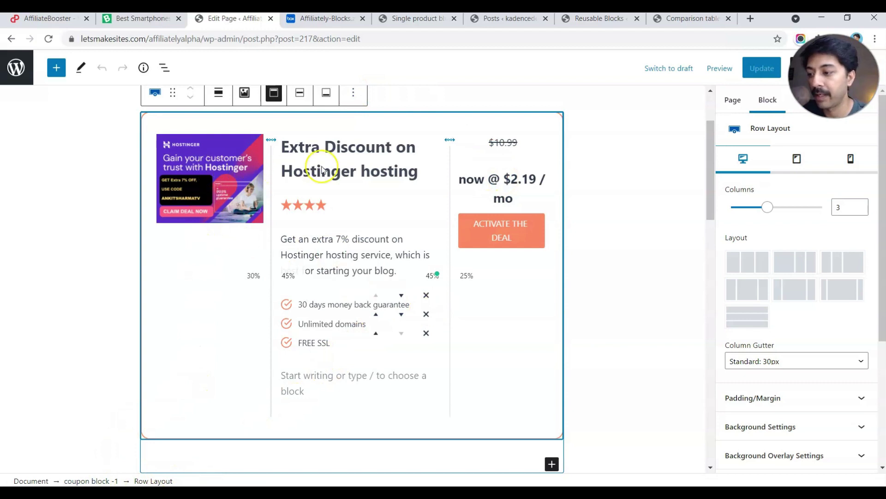
click(214, 341)
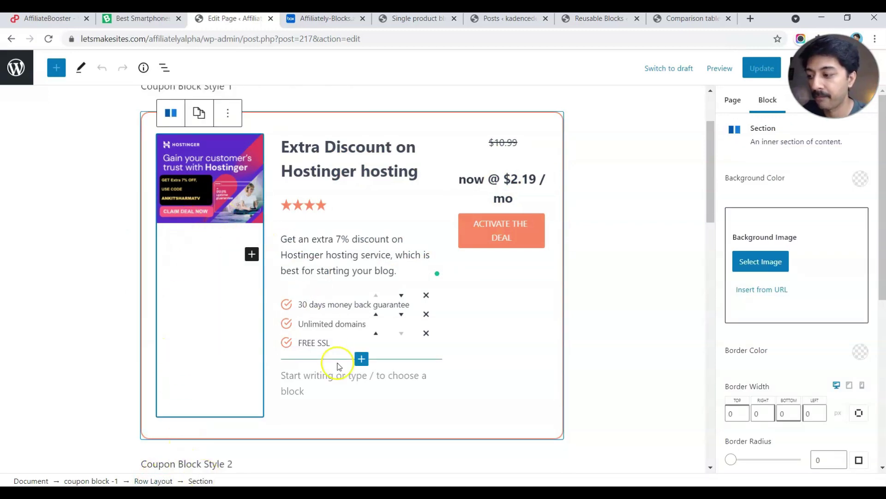
click(330, 401)
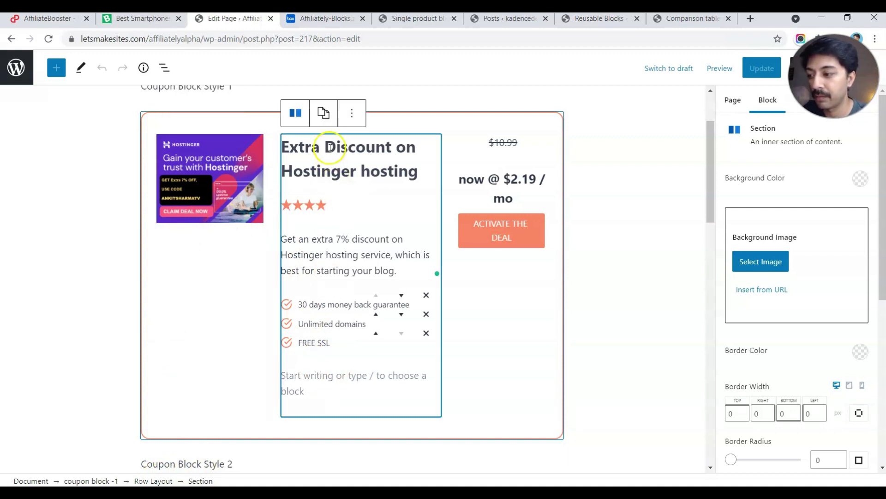
click(361, 306)
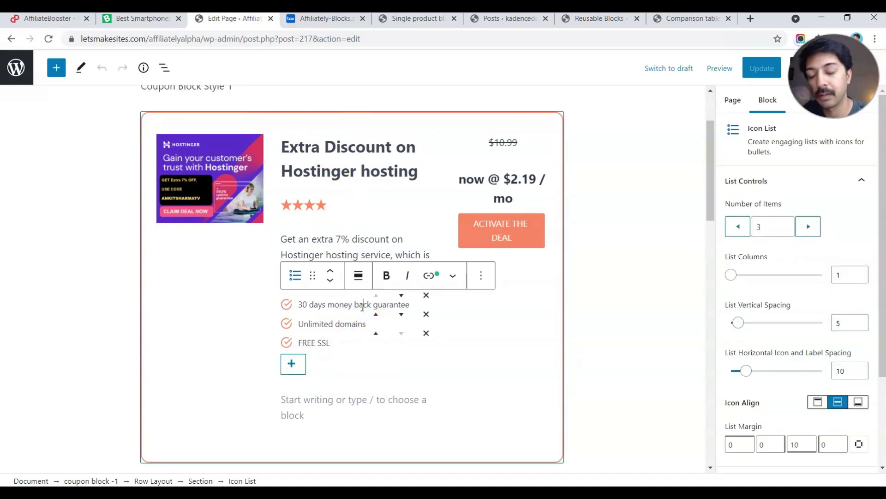
click(518, 334)
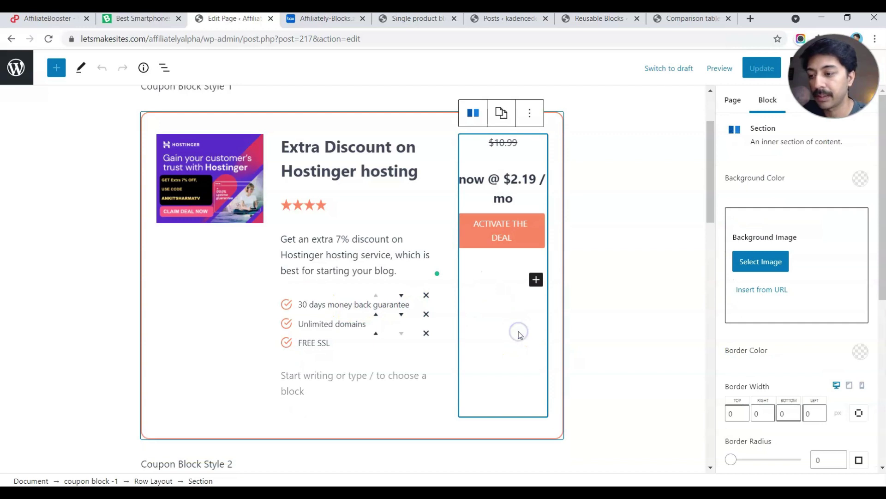
Inspect the Activate the Deal button and the star rating icons of coupon block -1, and deselect the block.
click(504, 237)
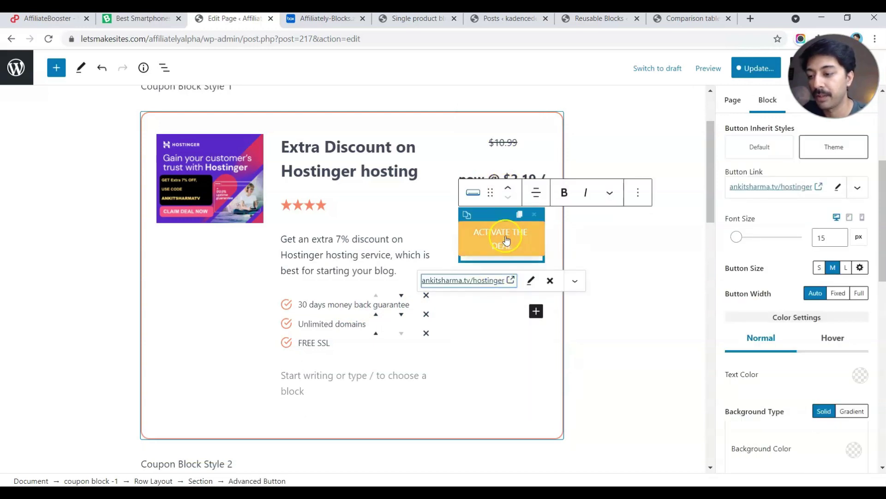
mouse_move(476, 194)
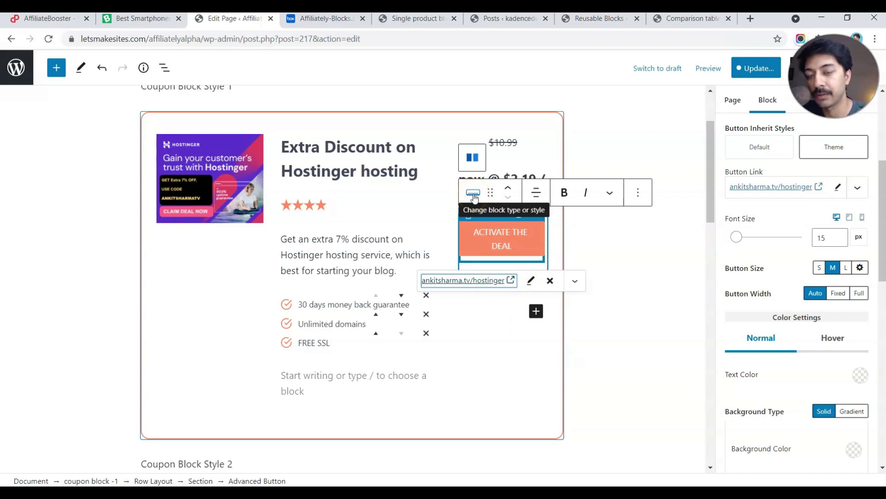
click(311, 206)
click(325, 211)
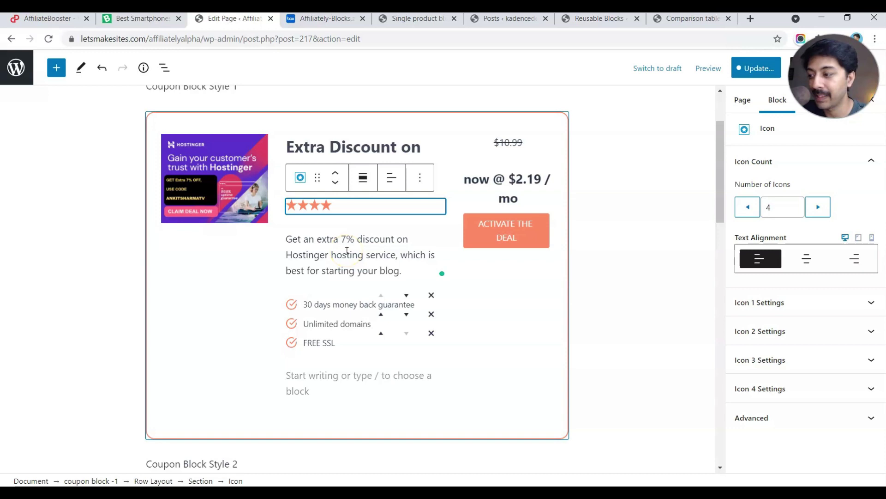
click(614, 332)
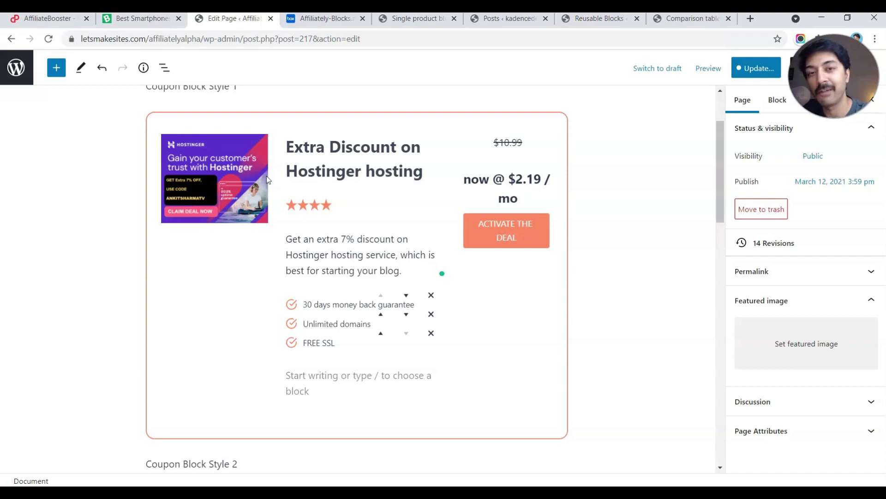
mouse_move(434, 191)
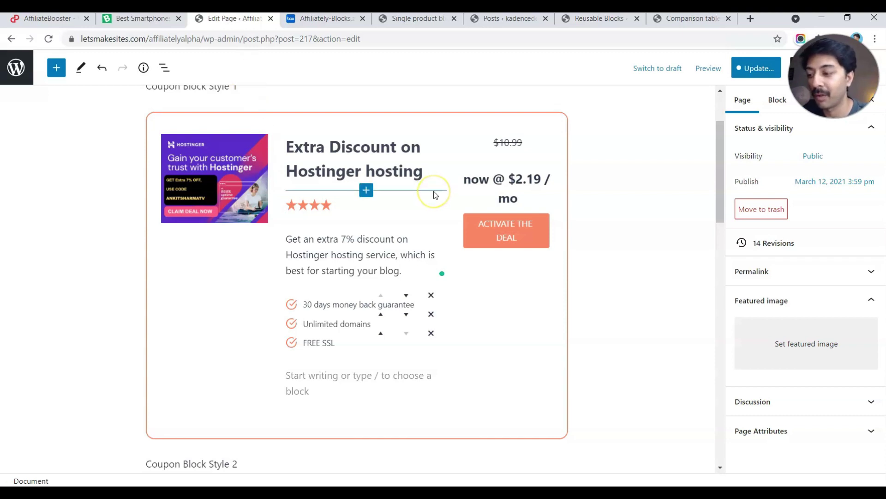
Examine coupon block -2 under Coupon Block Style 2, including its reusable block and three-column row layout.
scroll(434, 191, down, 8)
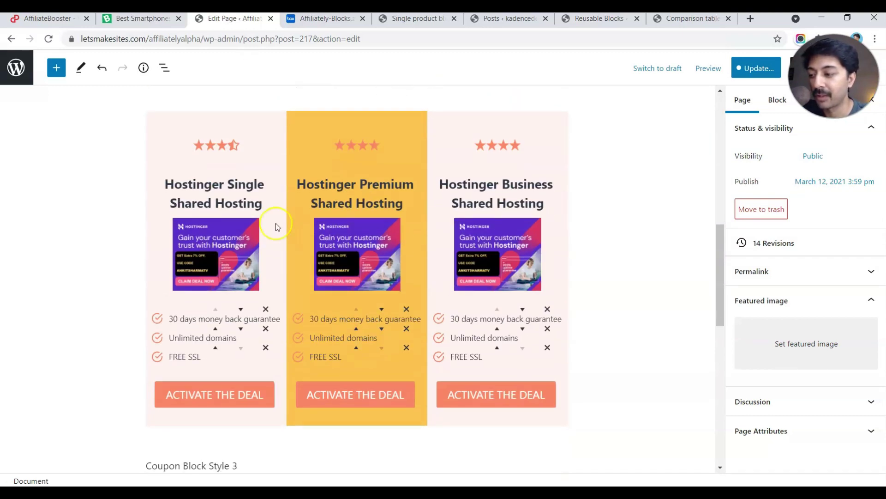
click(284, 427)
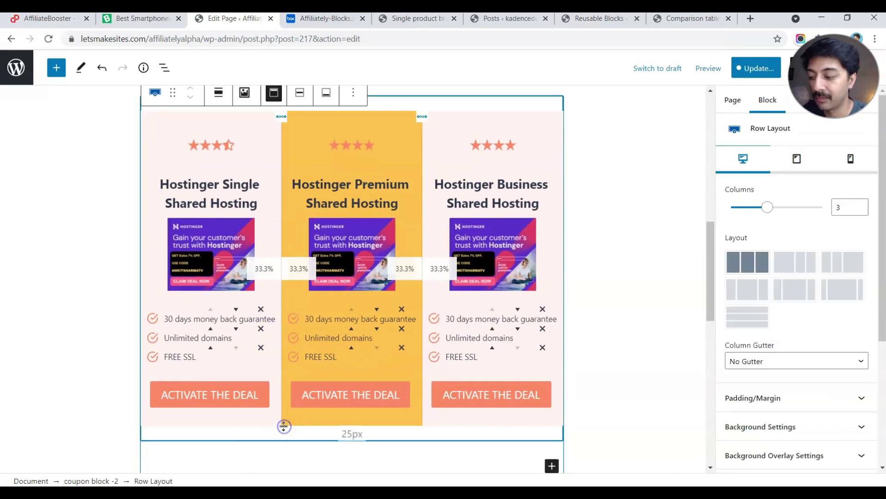
click(97, 481)
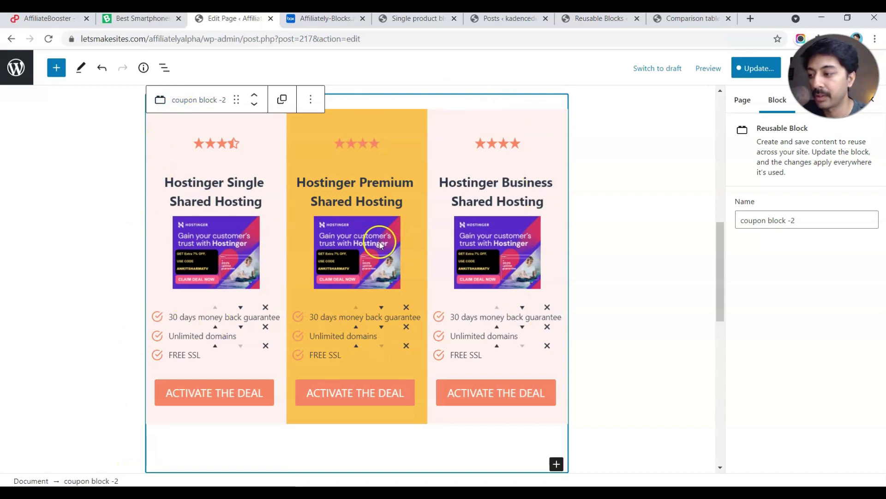
click(238, 431)
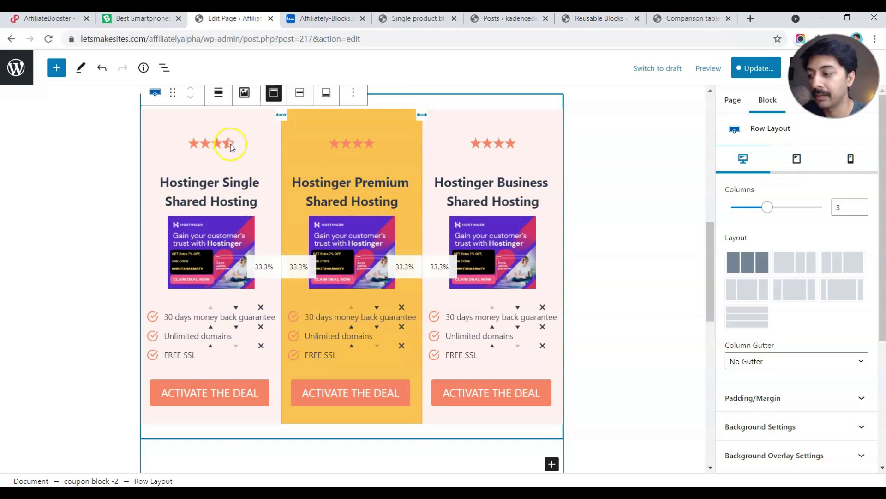
mouse_move(187, 161)
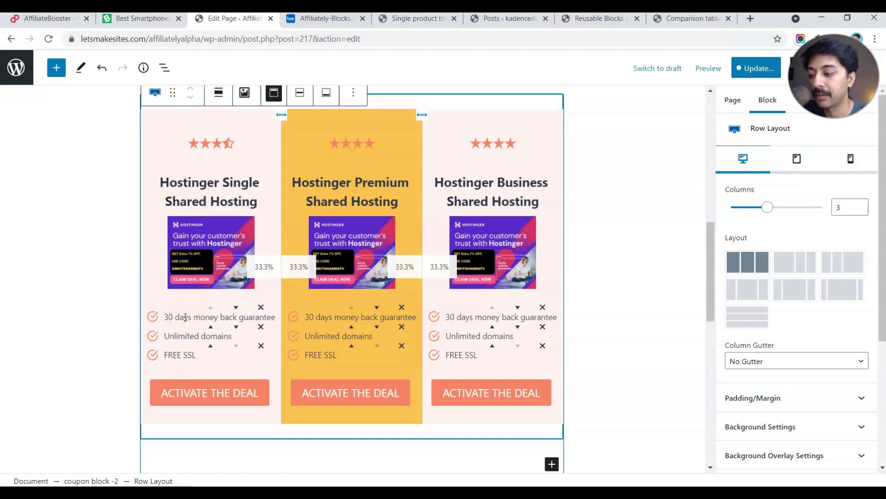
click(224, 396)
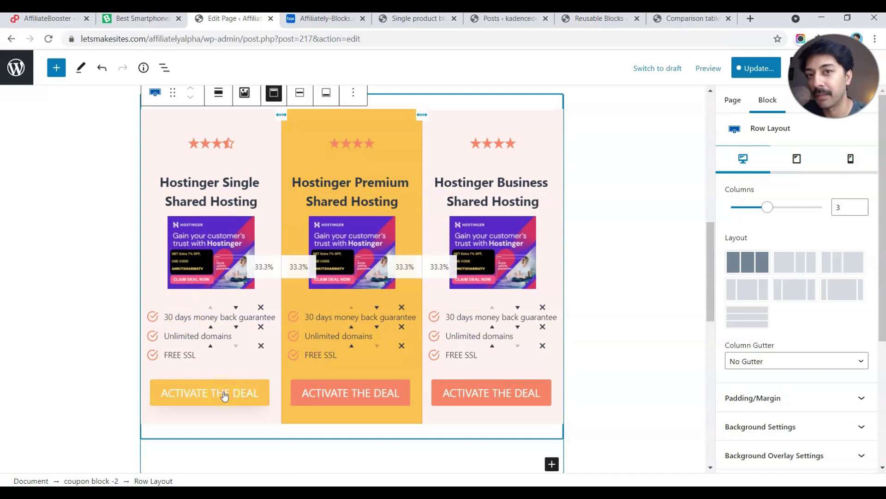
scroll(323, 300, down, 6)
click(407, 235)
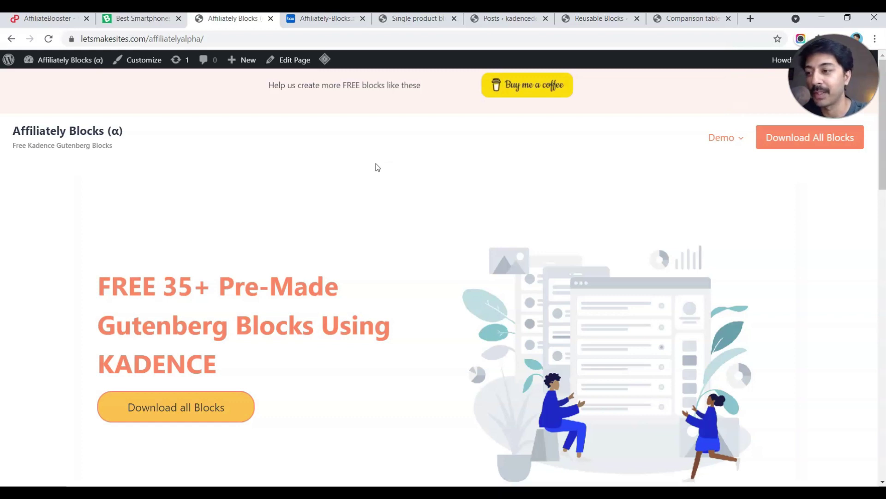
Switch to the kadencedemo1 WordPress dashboard and open its installed themes page to check the active theme.
click(402, 173)
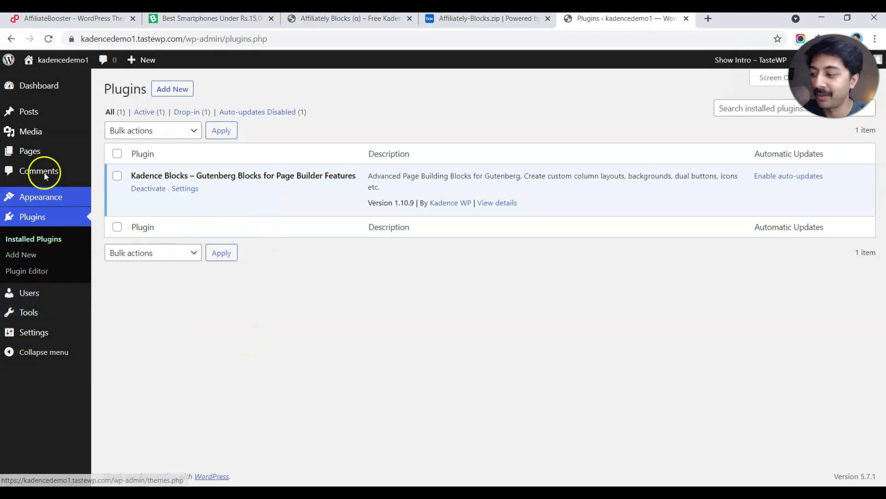
mouse_move(44, 194)
click(126, 204)
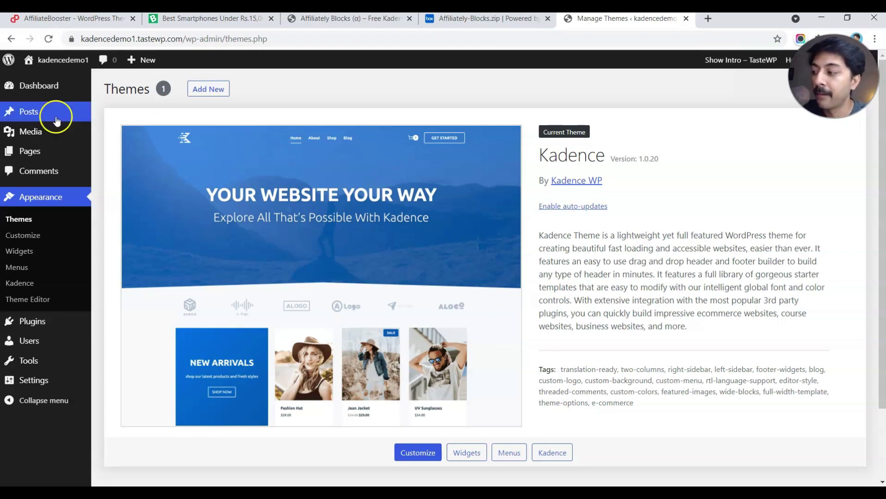
Open the list of all posts on the demo site and start a new post.
mouse_move(23, 151)
mouse_move(55, 112)
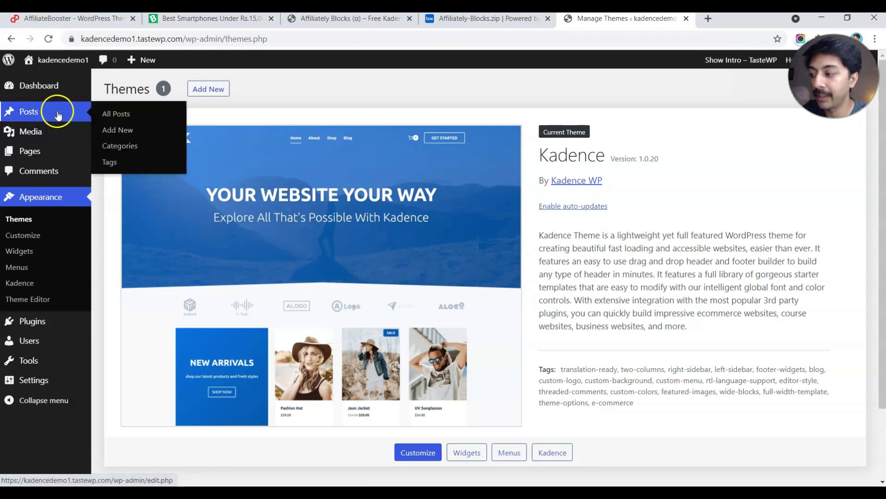
click(119, 115)
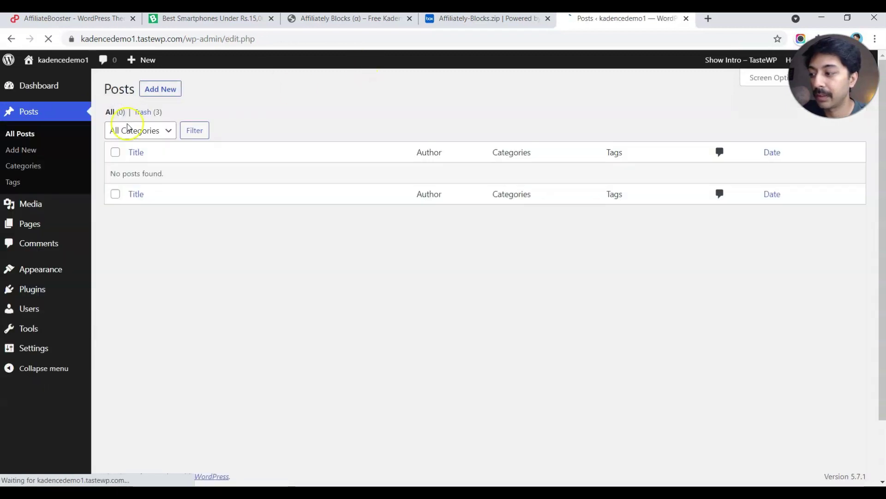
click(168, 87)
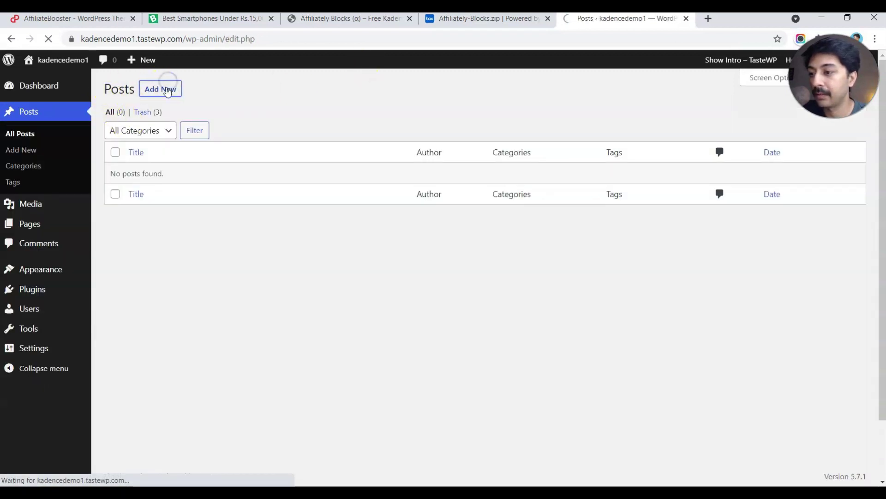
Title the post Sample Import and browse the blocks available for insertion.
text(Sample)
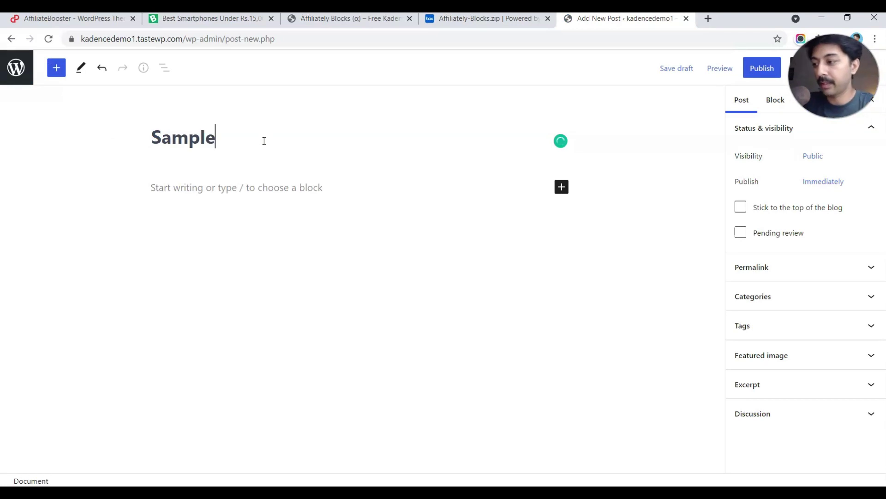
text( Import)
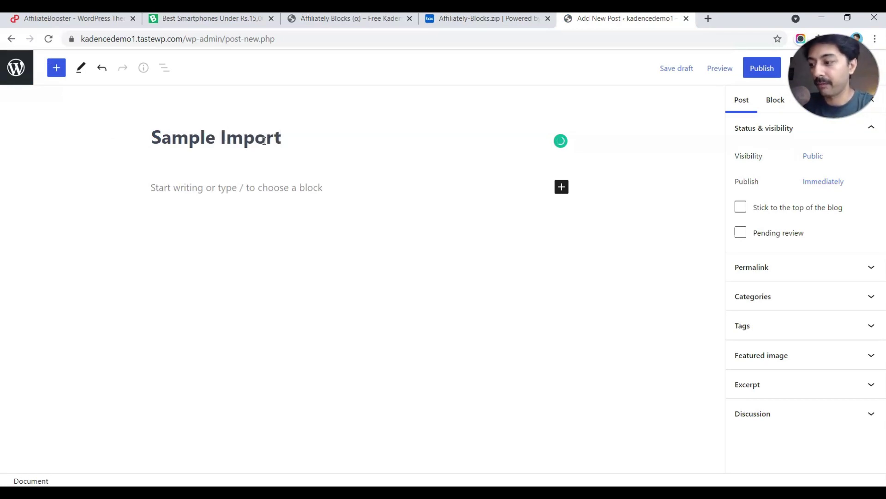
click(56, 68)
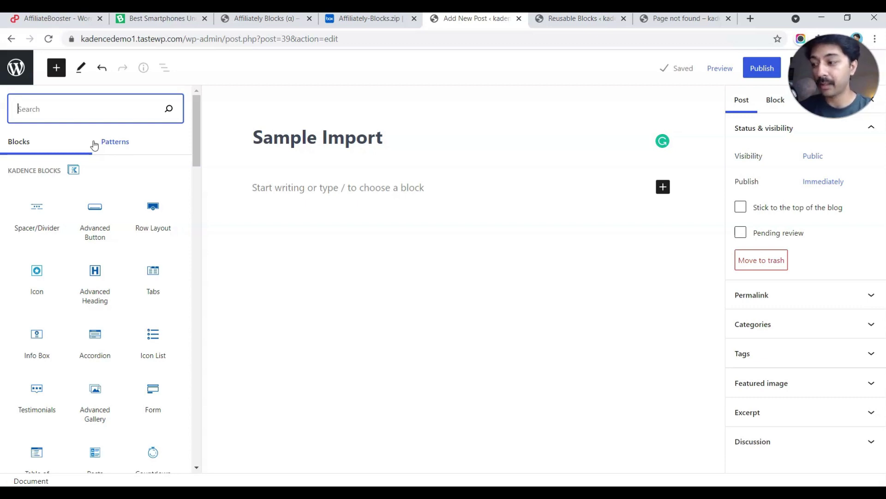
scroll(143, 303, down, 10)
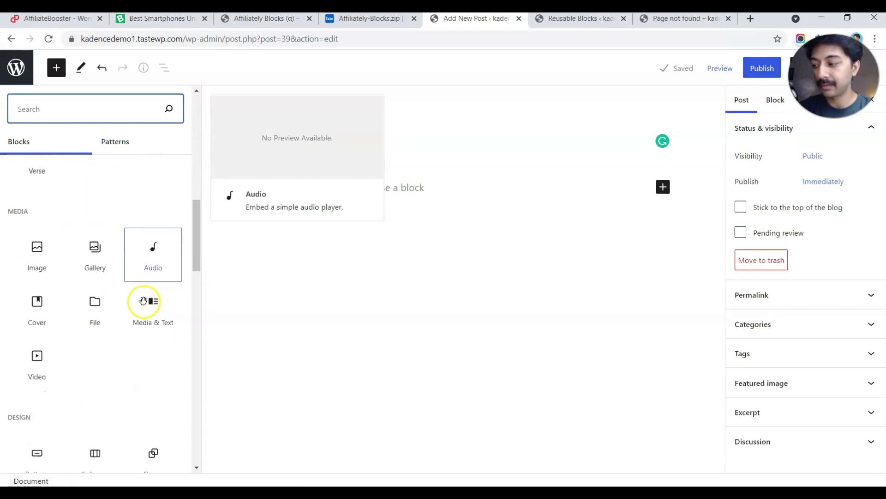
scroll(144, 303, down, 15)
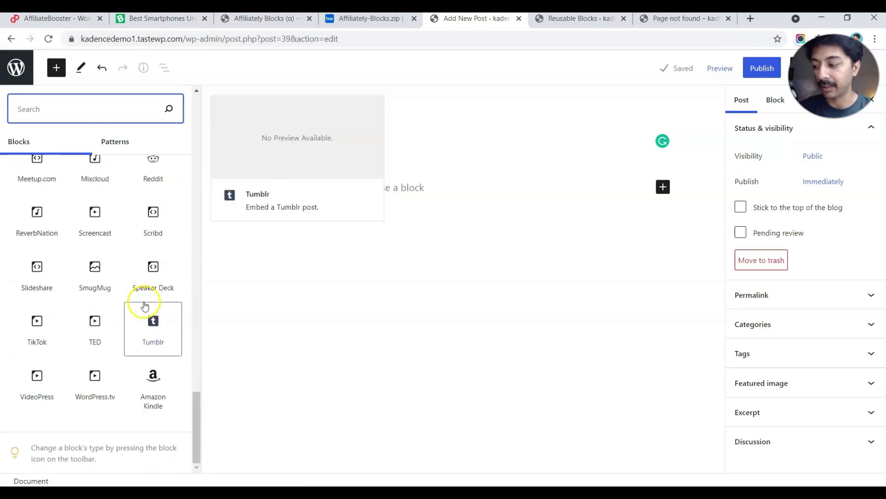
scroll(144, 305, up, 20)
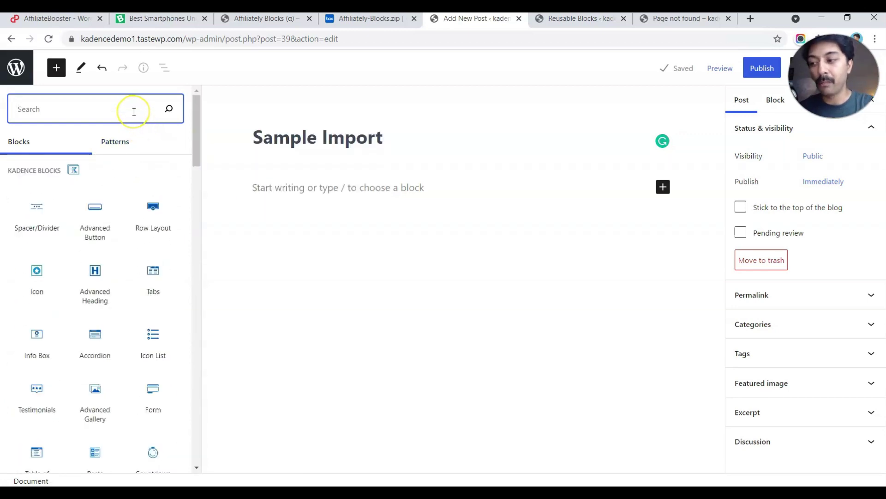
Switch to the demo site's Reusable Blocks page, examine its heading and address, and close the Best Smartphones page.
click(567, 20)
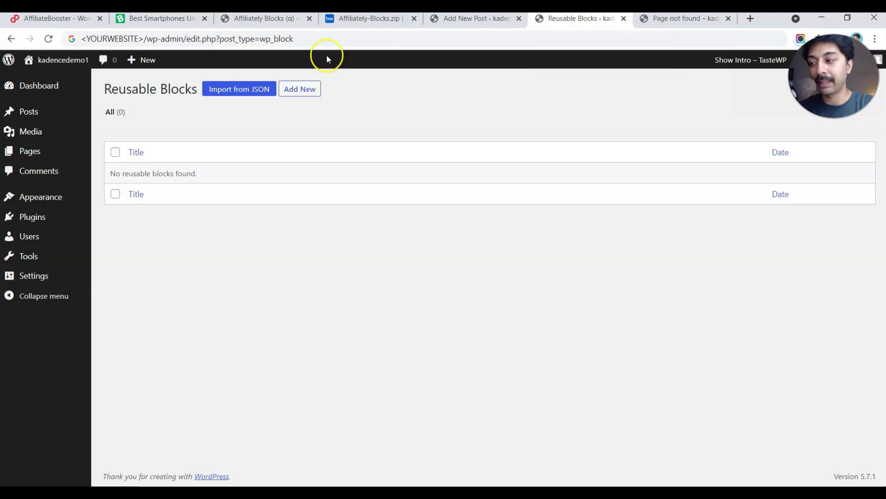
drag(105, 89, 198, 90)
click(204, 18)
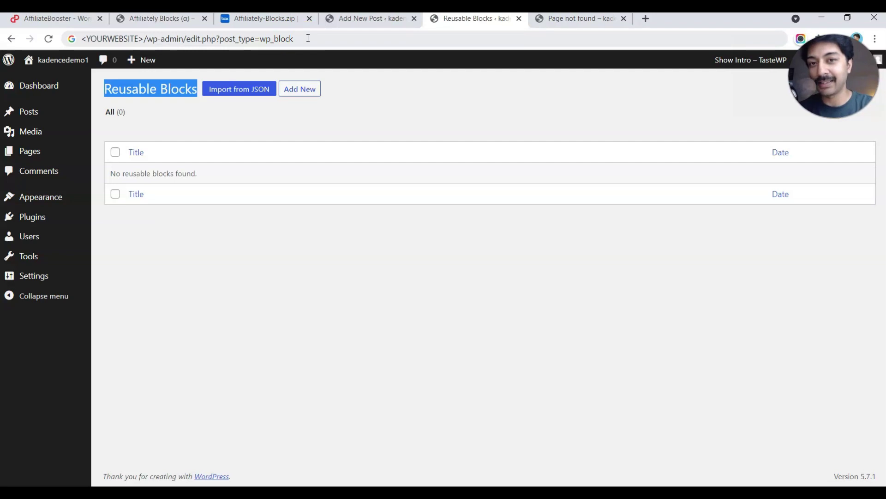
drag(82, 38, 144, 38)
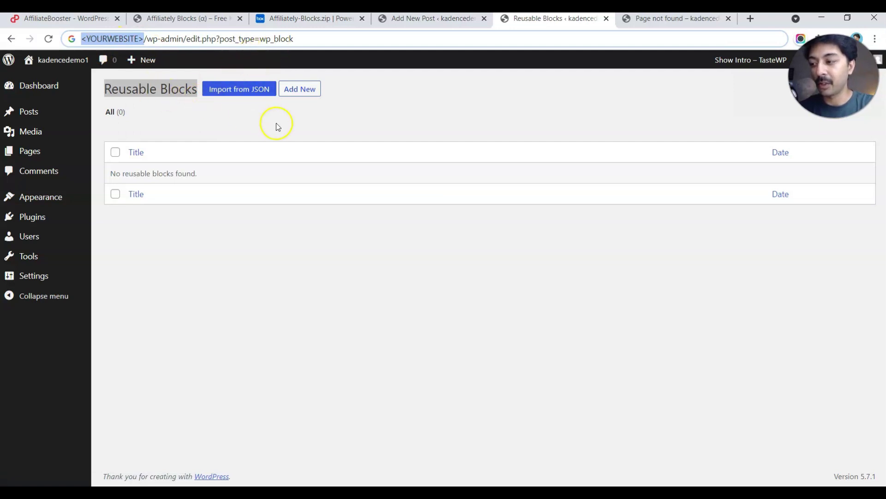
click(384, 104)
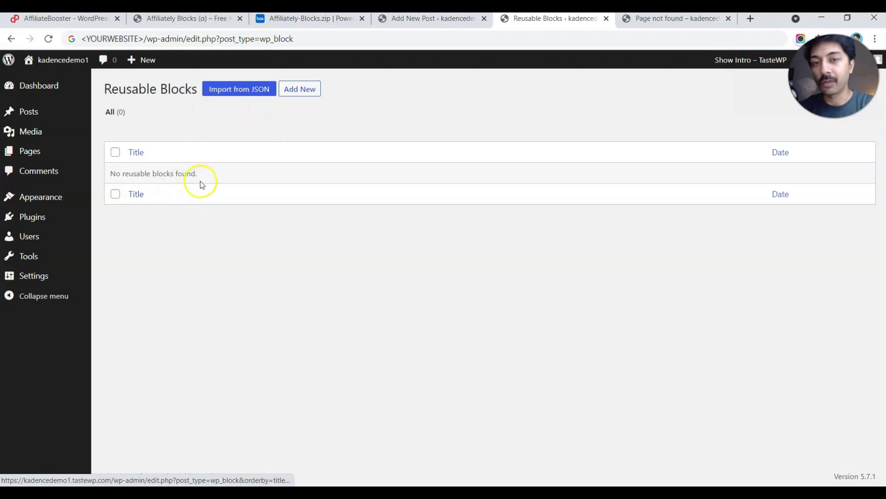
Open the JSON import form for reusable blocks, and check the Affiliately Blocks site for its download option.
click(242, 97)
click(263, 135)
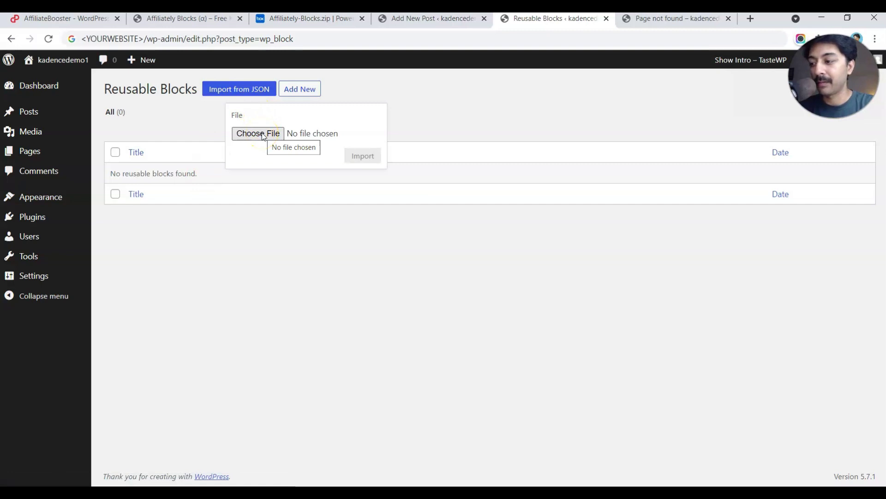
click(185, 18)
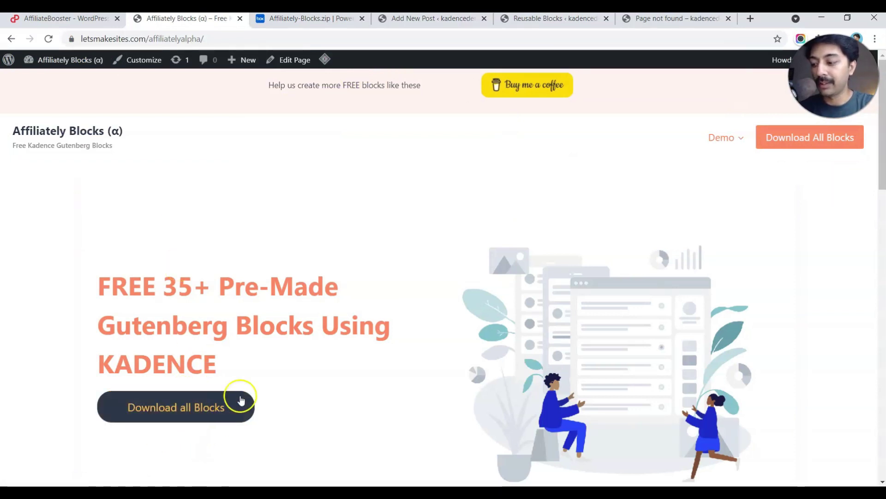
click(424, 20)
click(556, 20)
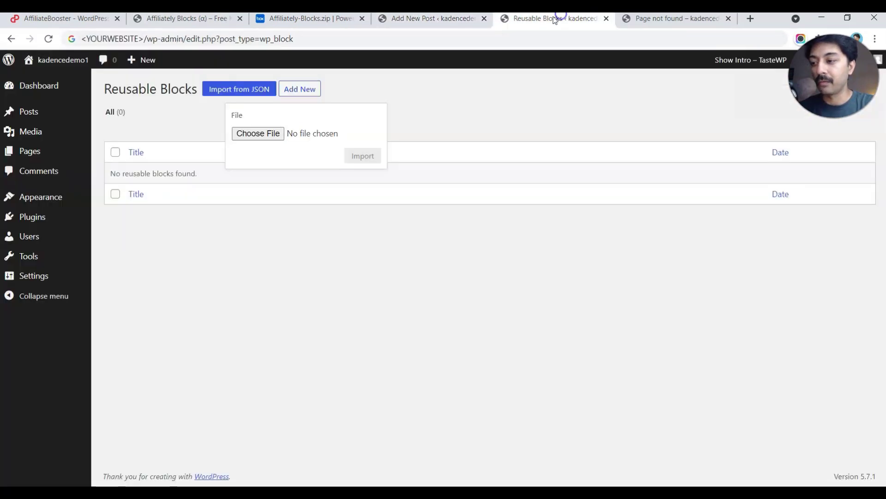
Import pros-and-cons-4.json from the Affiliately-Blocks folder in Downloads as a reusable block and refresh the block list.
click(257, 134)
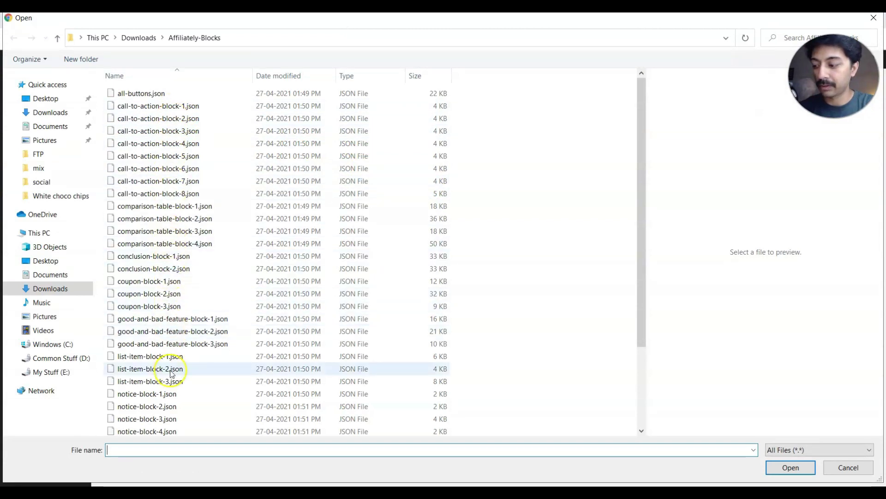
scroll(168, 417, down, 3)
click(152, 354)
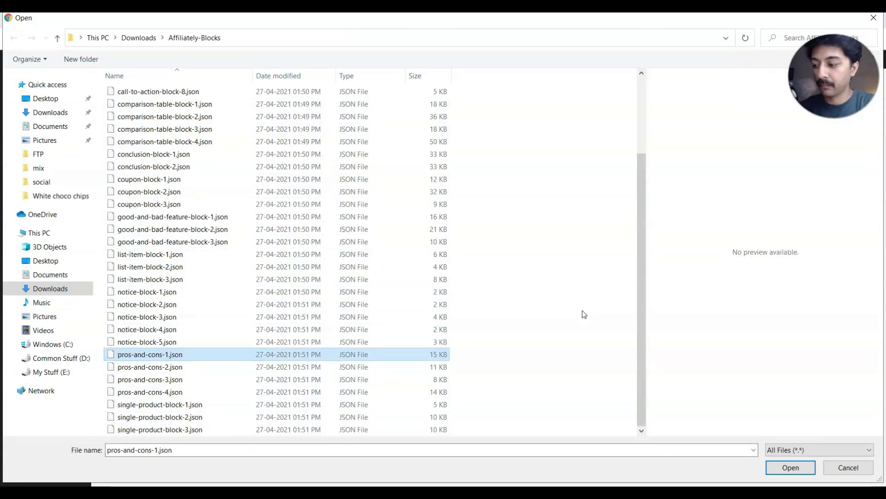
double_click(144, 392)
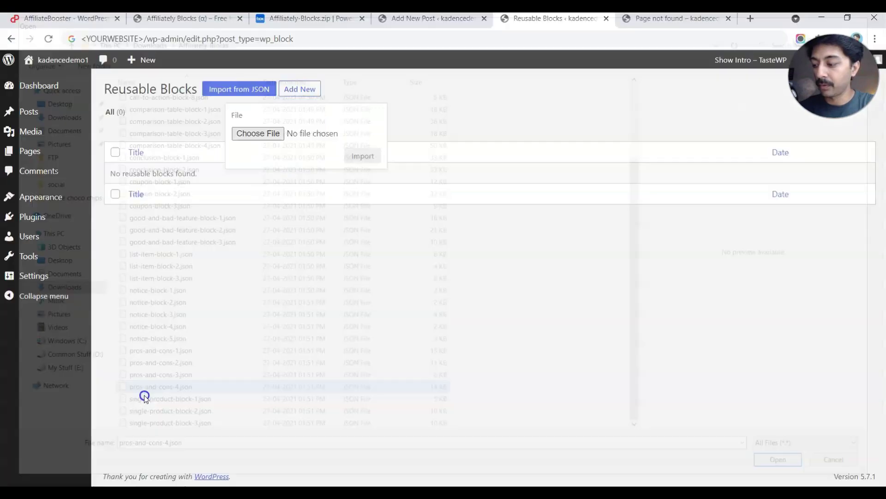
click(362, 155)
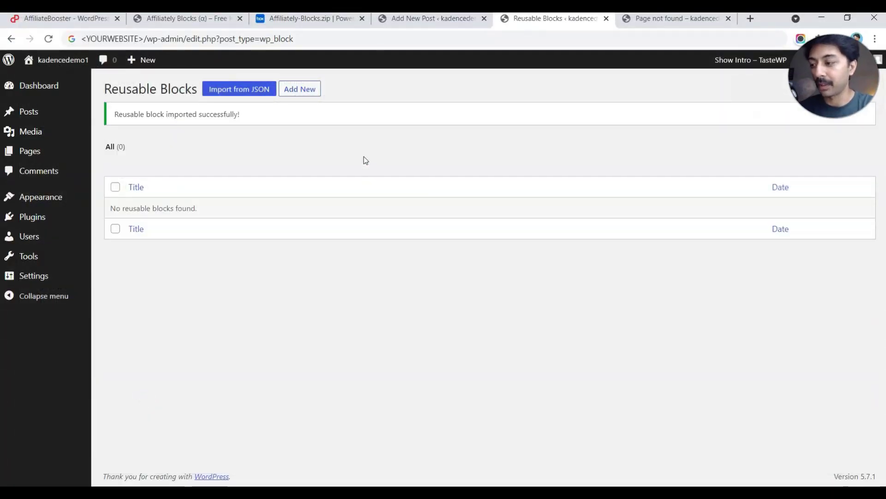
click(109, 147)
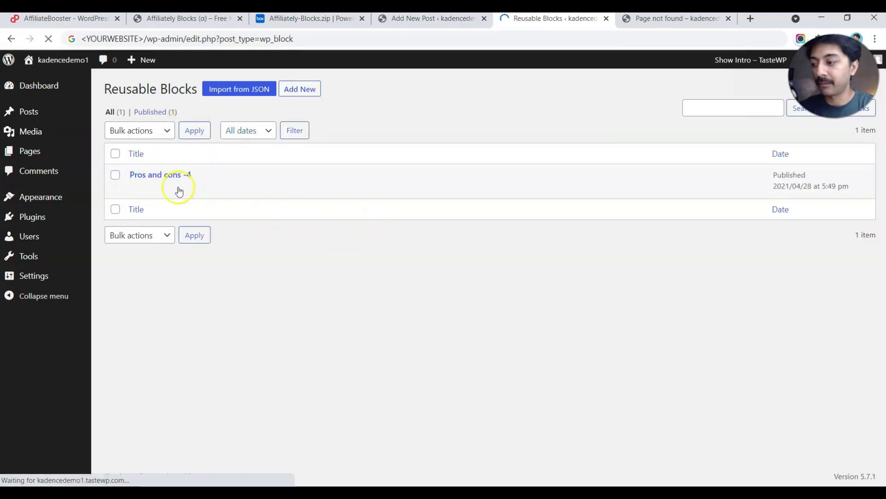
Open the Pros and cons -4 reusable block for editing and inspect its title and good-feature icon list.
click(135, 189)
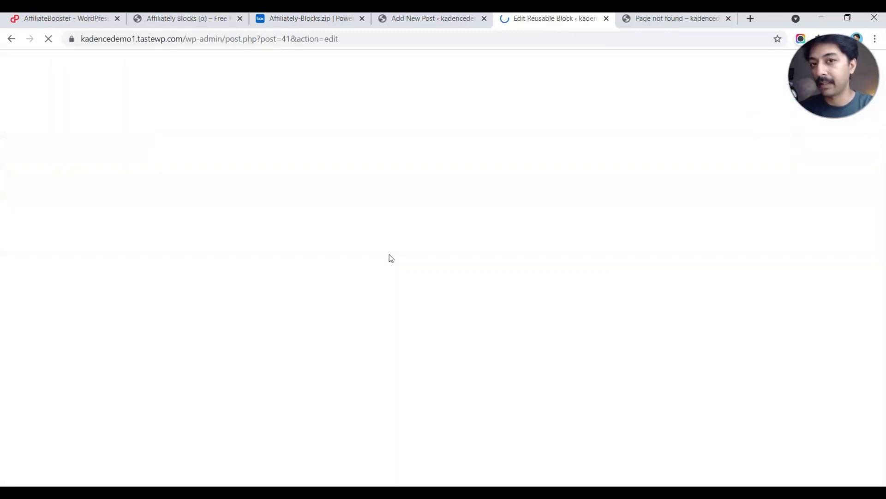
click(222, 205)
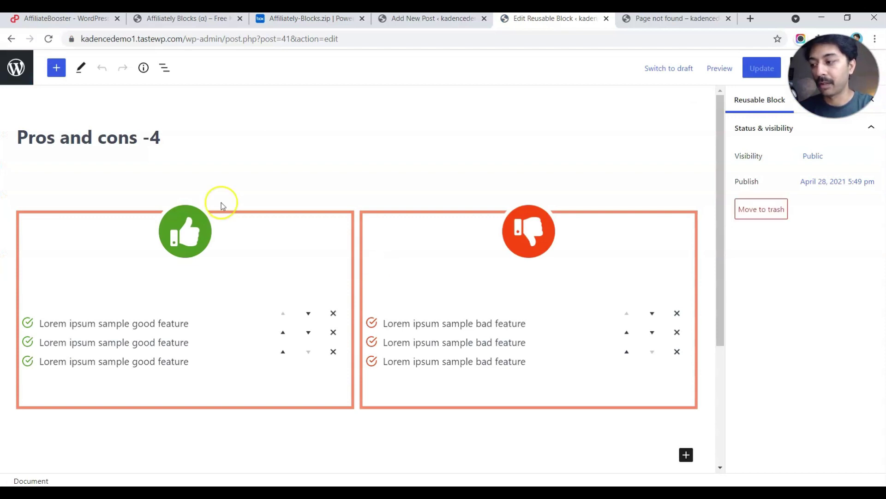
click(134, 323)
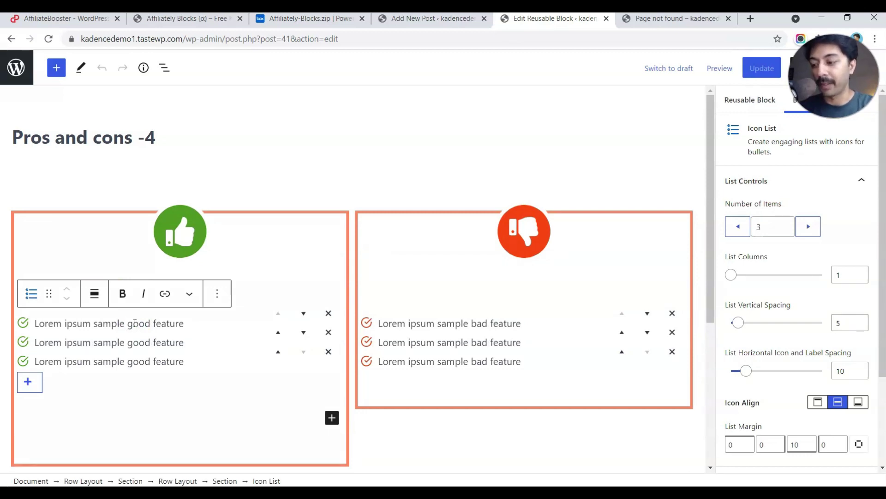
click(363, 155)
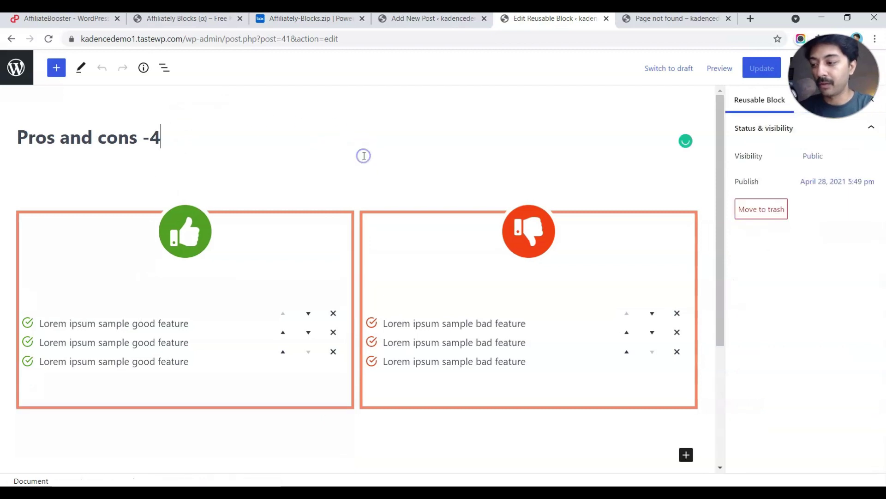
click(373, 288)
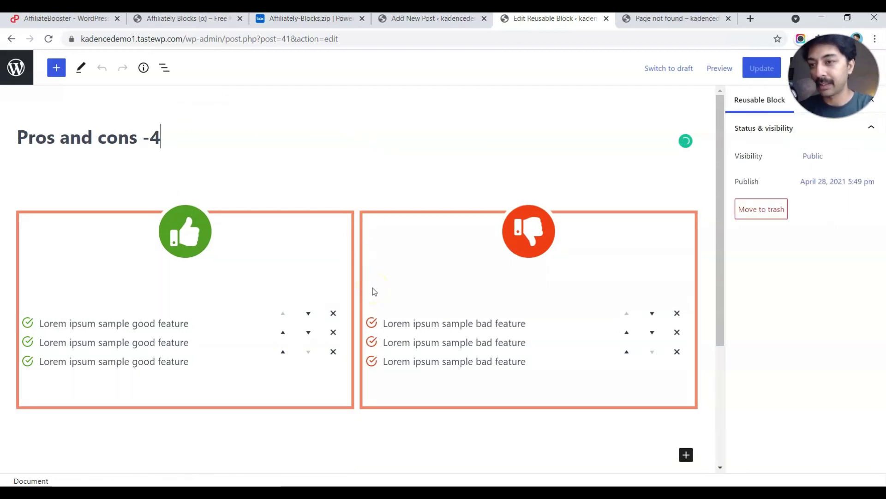
click(134, 189)
click(91, 322)
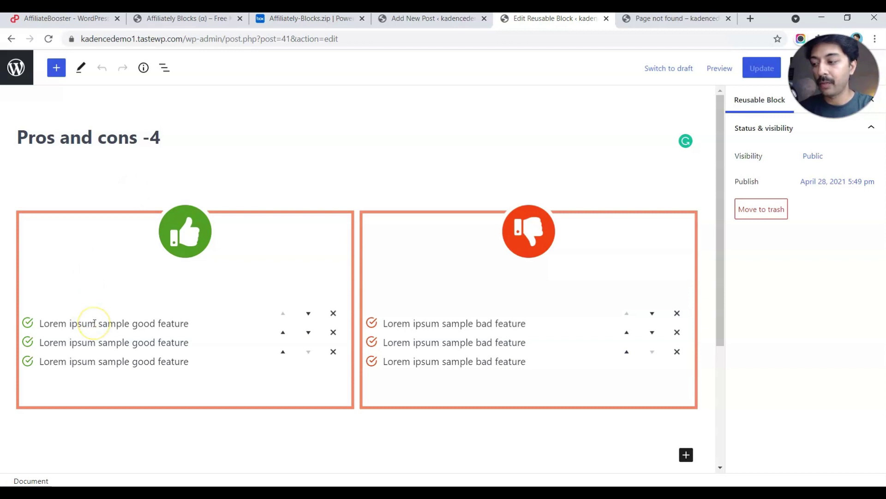
click(211, 342)
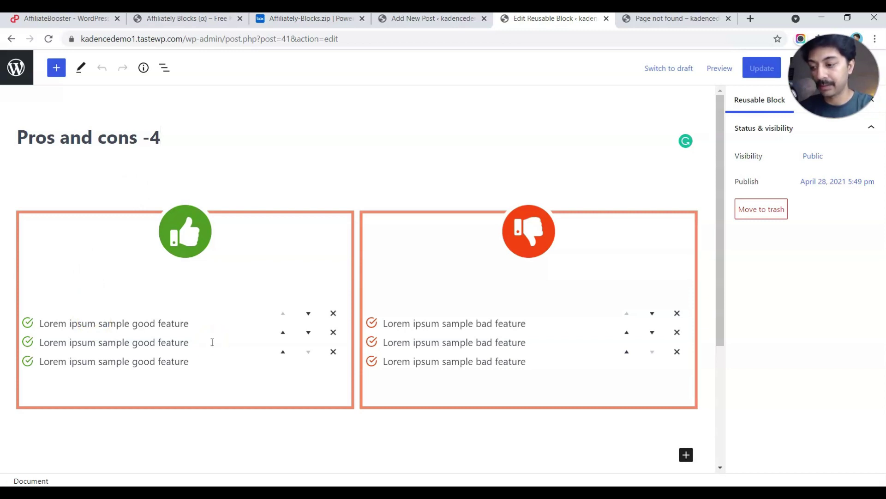
click(211, 178)
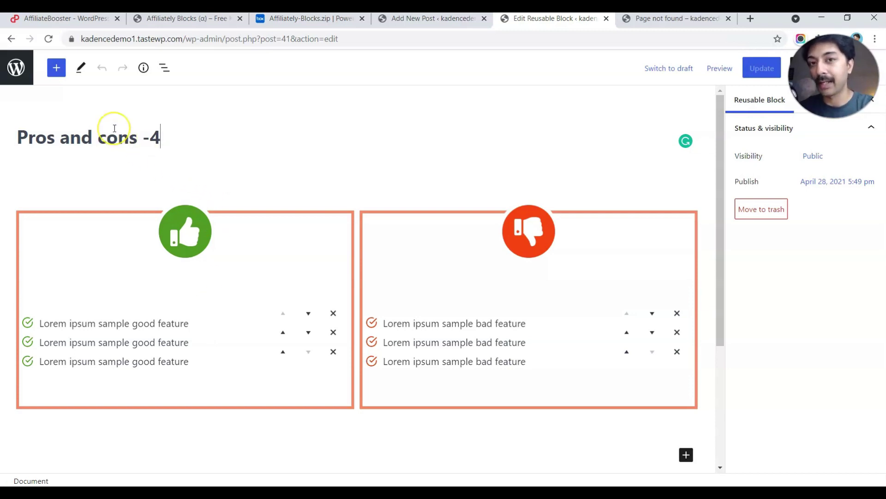
Return to the Sample Import post, save it as a draft and reload the editor.
click(450, 21)
click(310, 179)
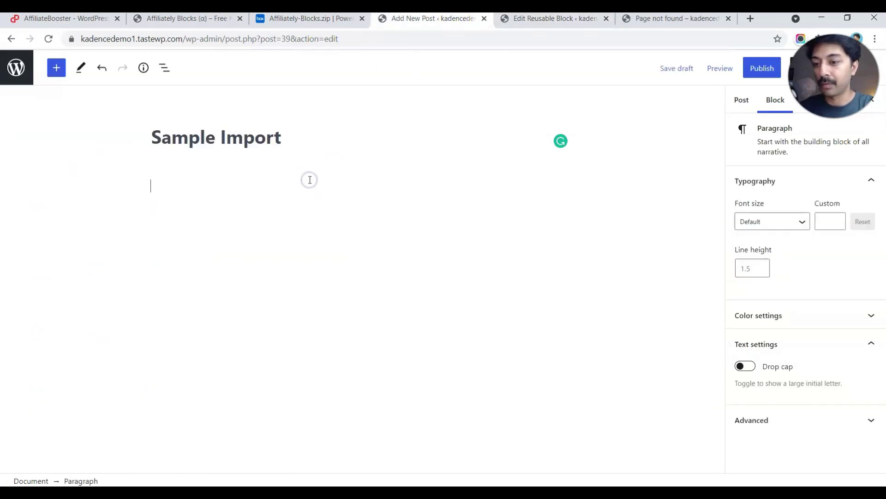
click(674, 70)
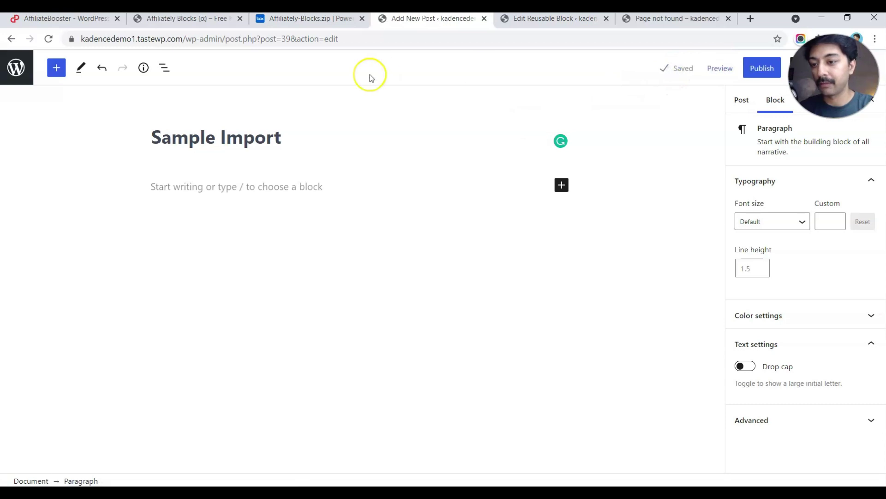
click(48, 39)
click(229, 94)
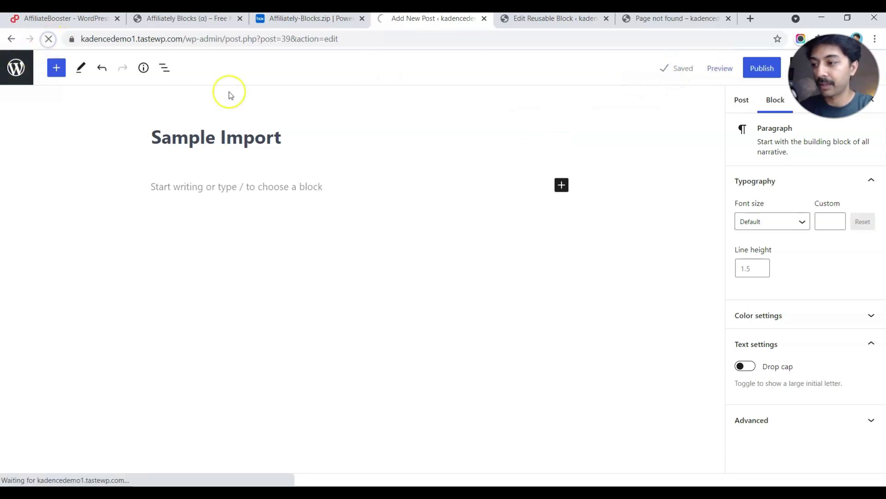
View the reusable blocks available to the post, compare them with the Reusable Blocks page, and preview Pros and cons -4.
click(56, 68)
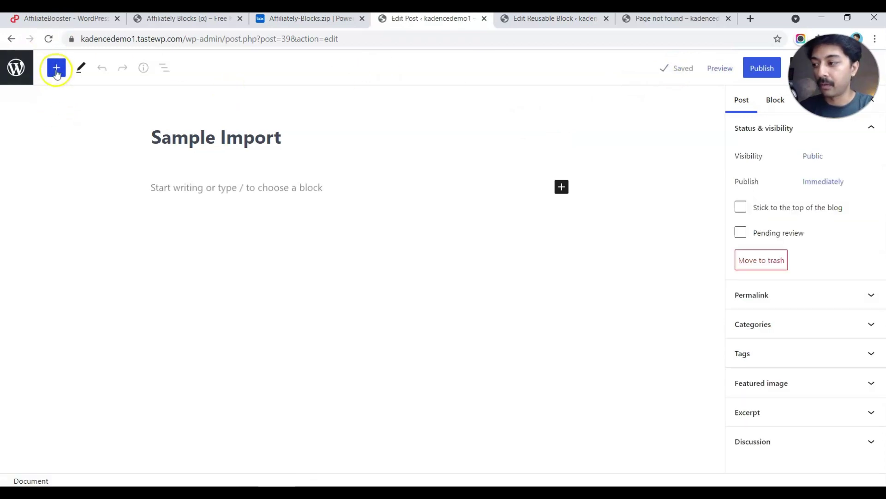
click(139, 143)
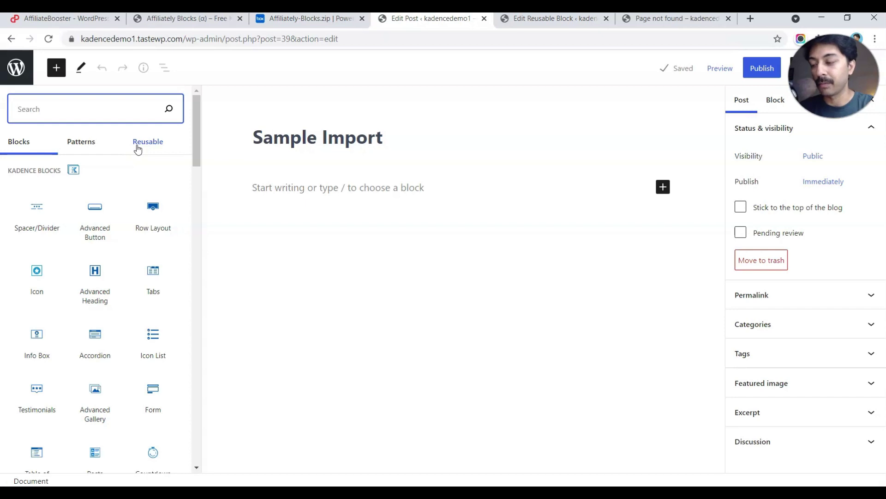
click(138, 147)
mouse_move(40, 216)
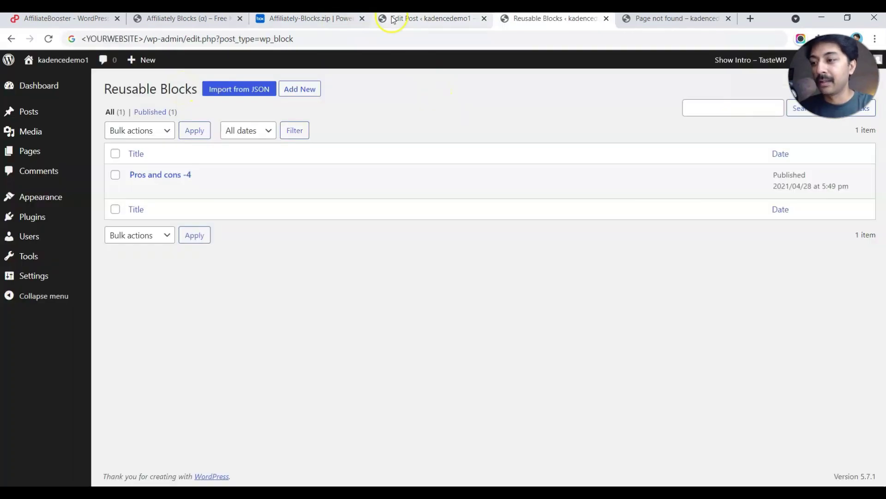
click(392, 18)
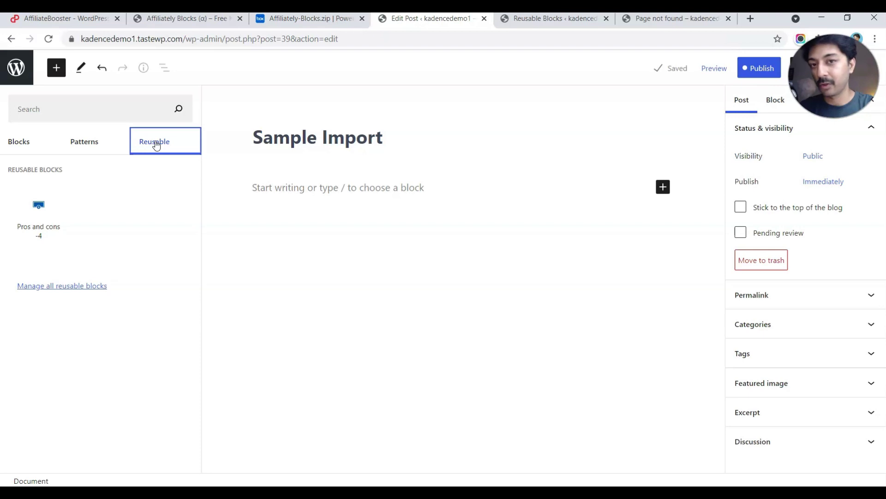
click(34, 225)
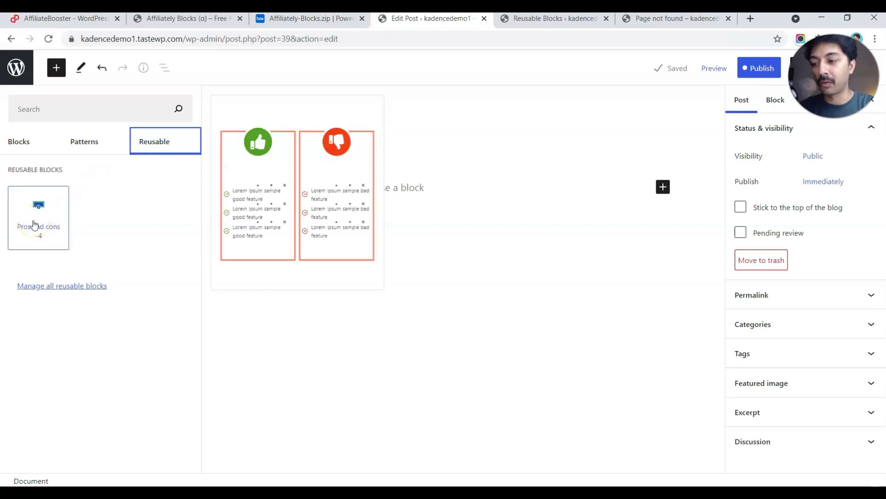
click(467, 222)
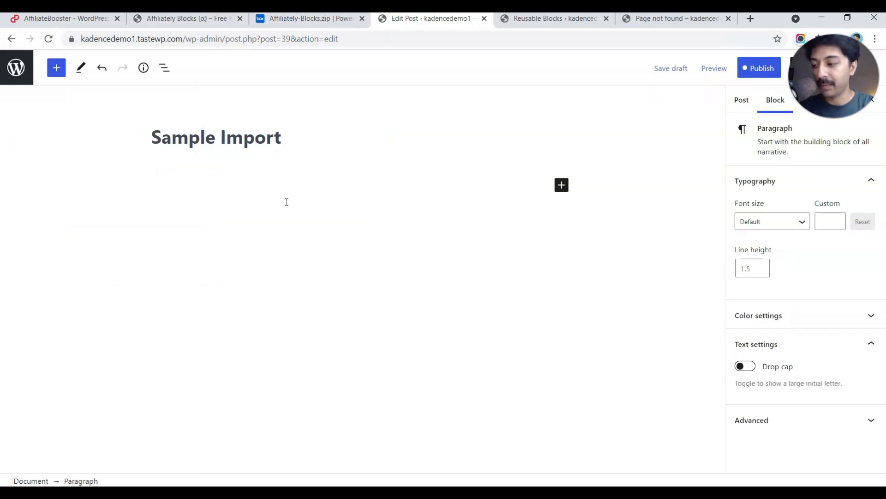
Insert the Pros and cons -4 reusable block into the empty paragraph of the Sample Import post.
text(/)
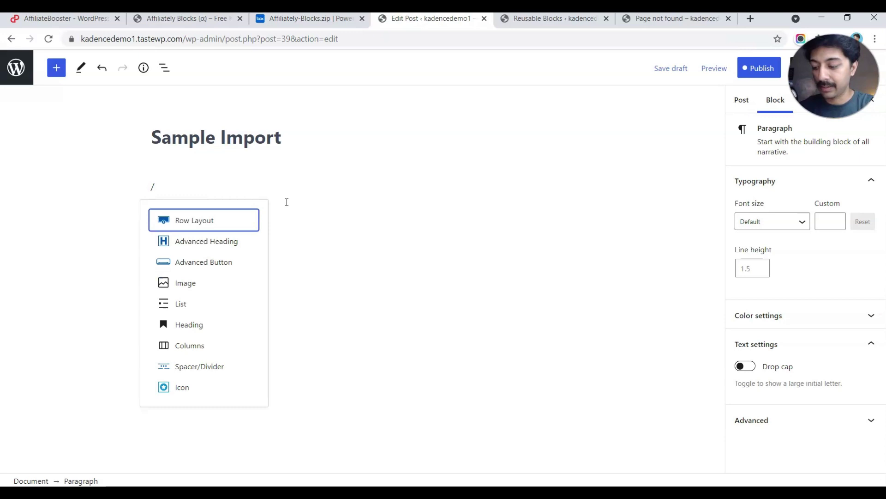
text(pro)
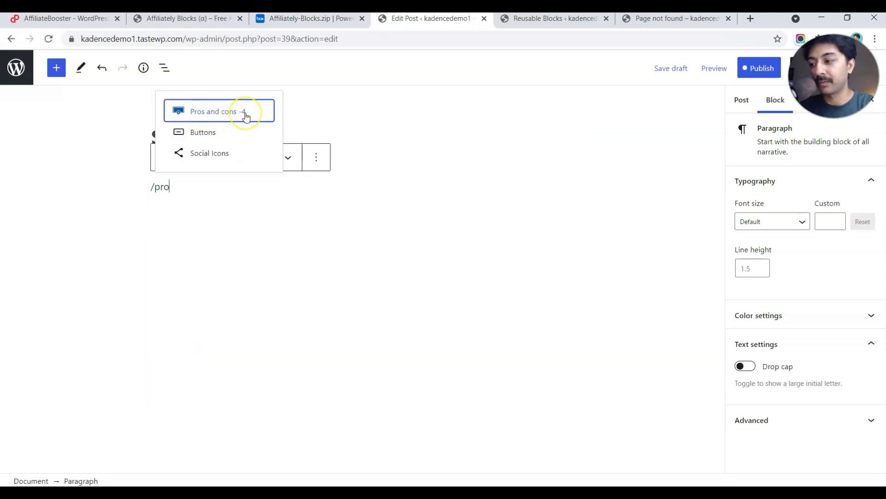
click(211, 114)
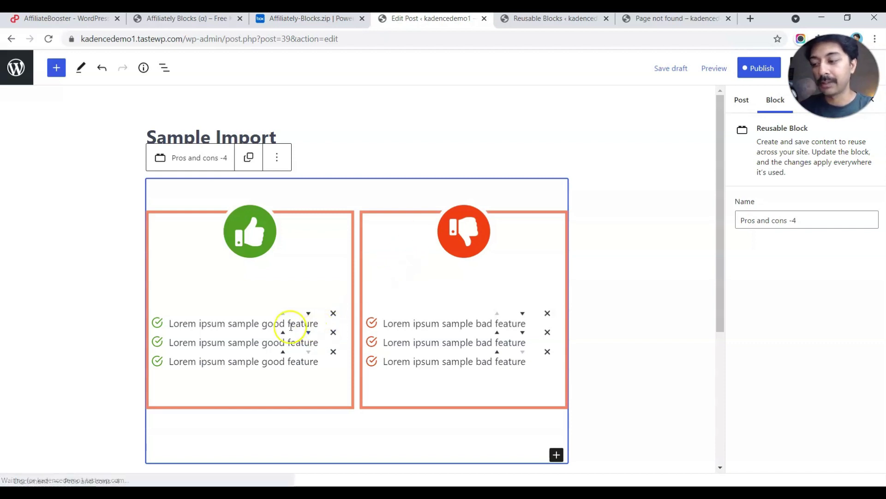
Select the whole Pros and cons -4 block in the post and convert it to regular blocks.
click(246, 331)
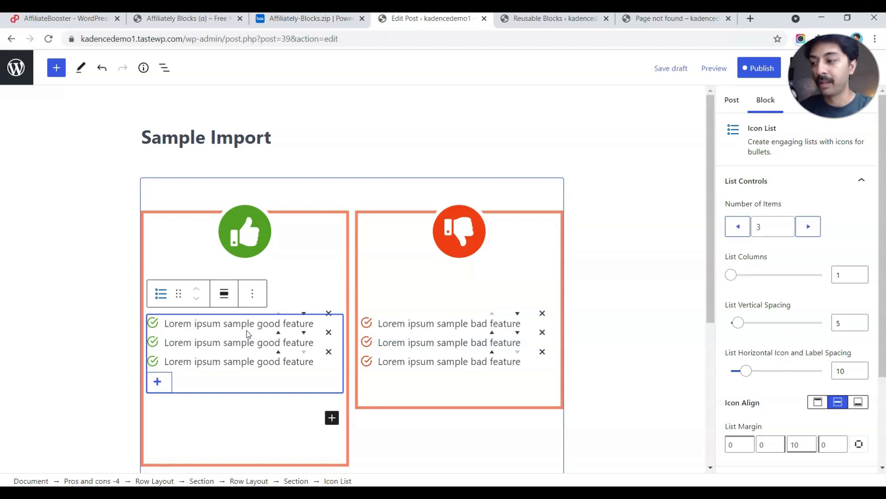
click(20, 287)
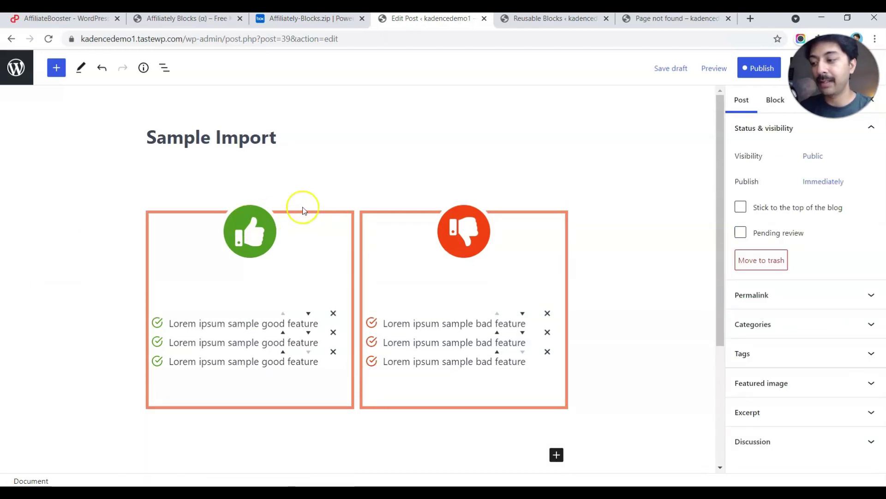
click(348, 214)
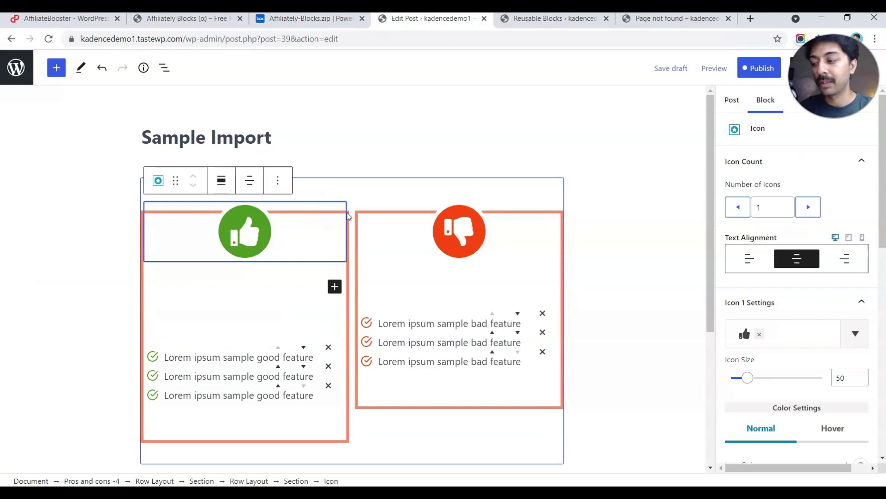
click(89, 481)
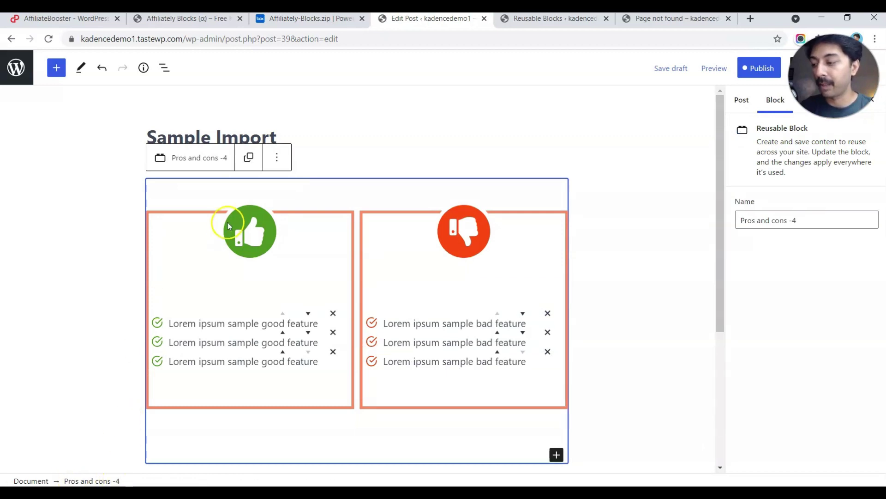
click(248, 159)
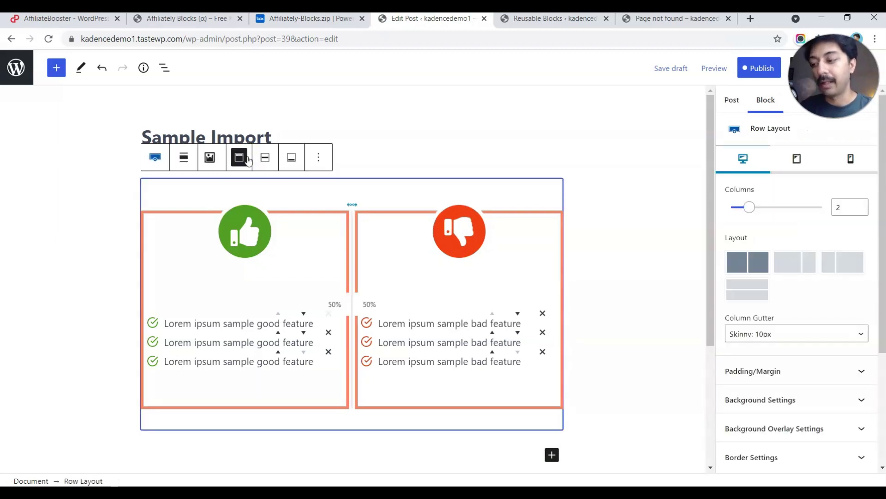
click(318, 191)
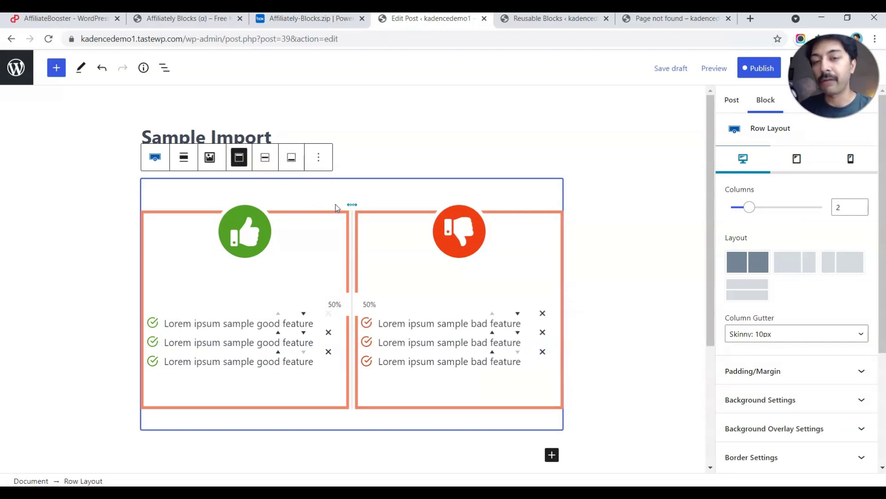
Edit the three good-feature list items to read "Lorem1 m sample good feature", "Lorem2 ipsum sample good feature" and "Lorem2 ipsum sample good feature".
click(268, 331)
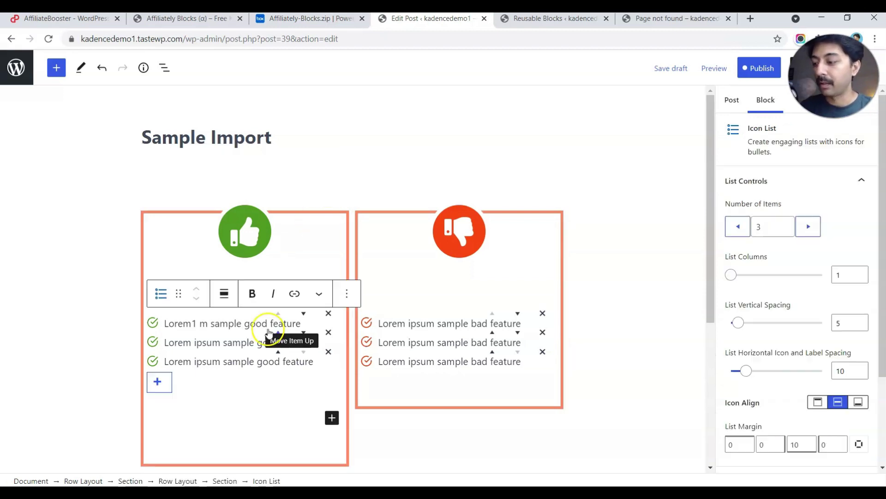
click(192, 343)
text(2)
click(191, 361)
text(3)
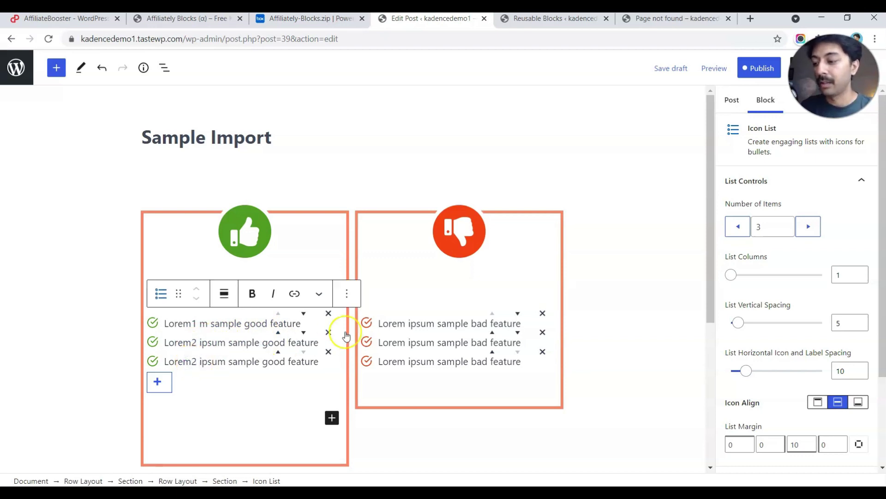
Save the Sample Import post as a draft and preview it in a new tab.
click(666, 57)
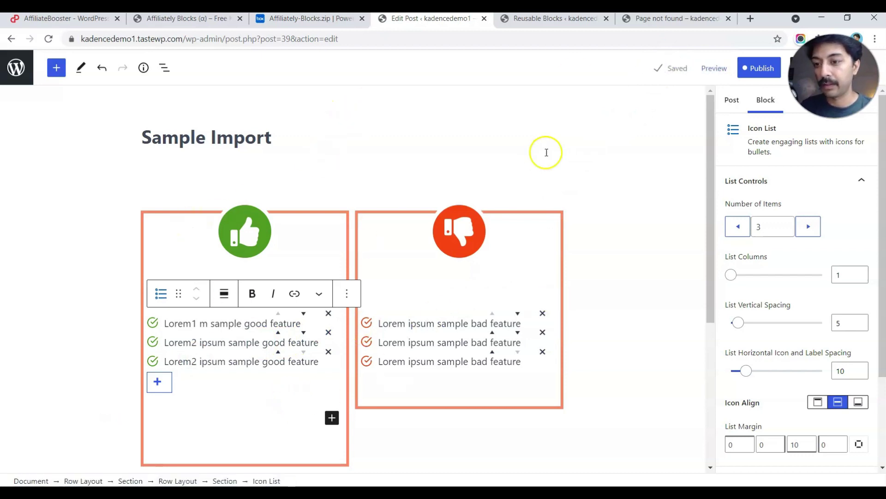
click(714, 68)
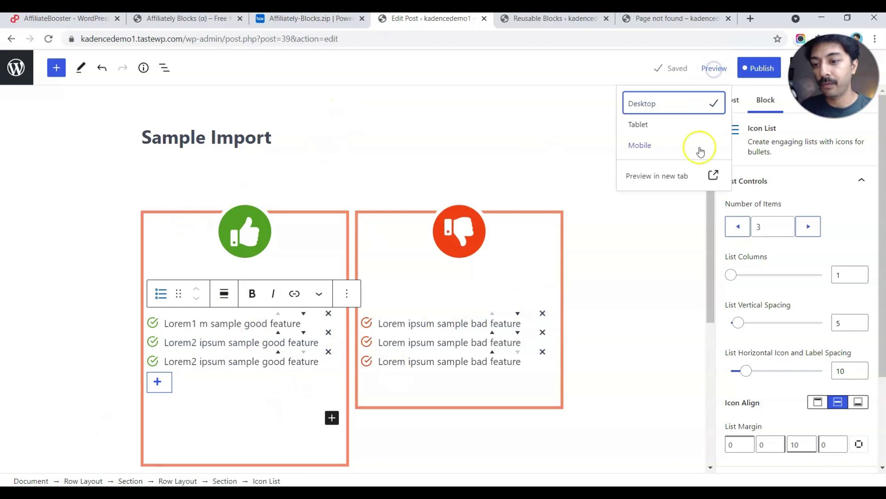
click(659, 176)
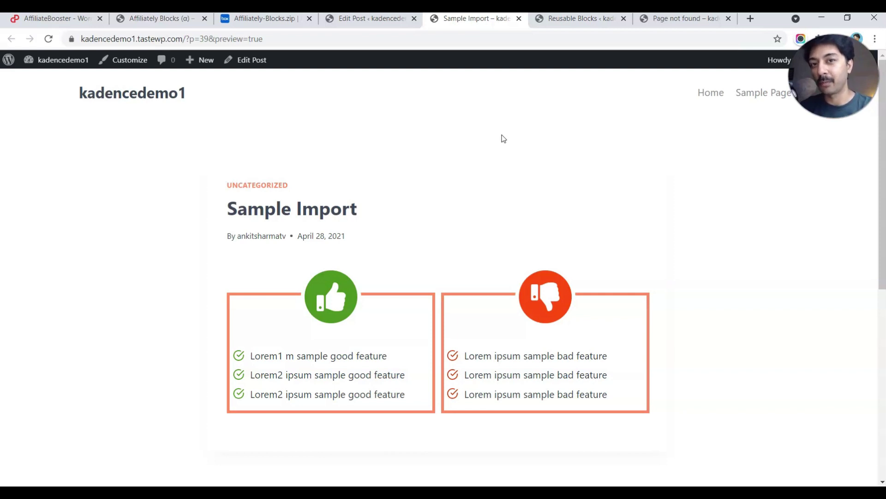
Switch to the Affiliately Blocks site's Comparison Table Block page and open its general color settings in the Customizer.
key(ctrl+2)
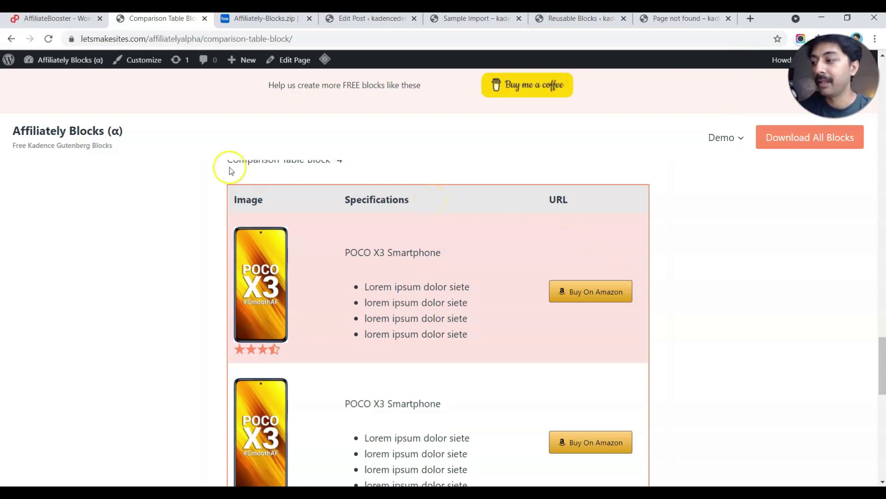
click(149, 63)
click(64, 191)
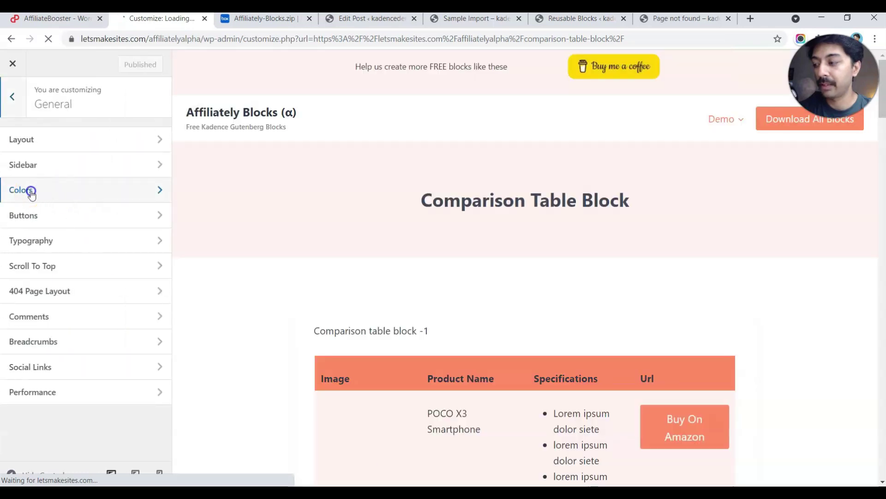
click(31, 193)
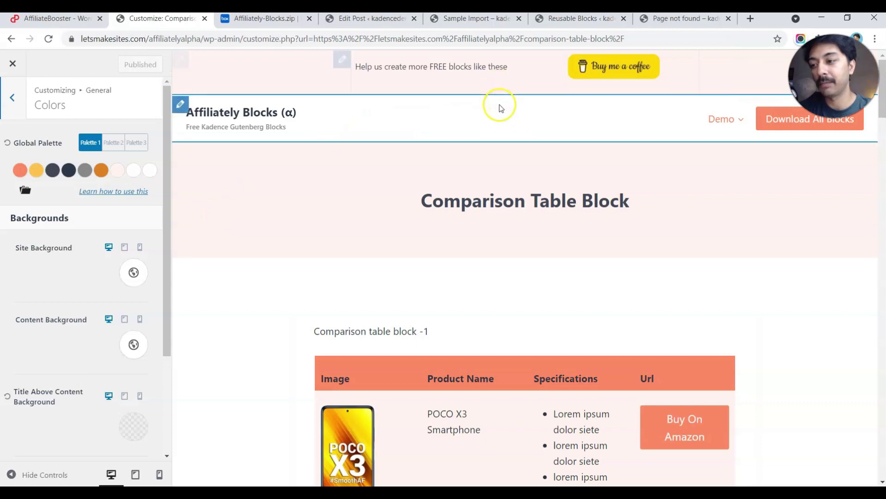
Examine how the comparison table blocks on the page use the current global palette colors.
scroll(492, 202, down, 2)
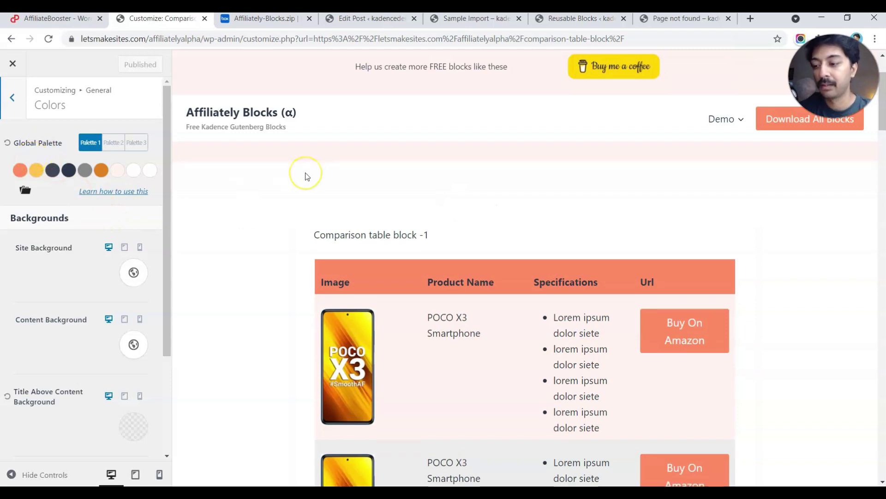
scroll(304, 176, down, 5)
scroll(305, 176, down, 10)
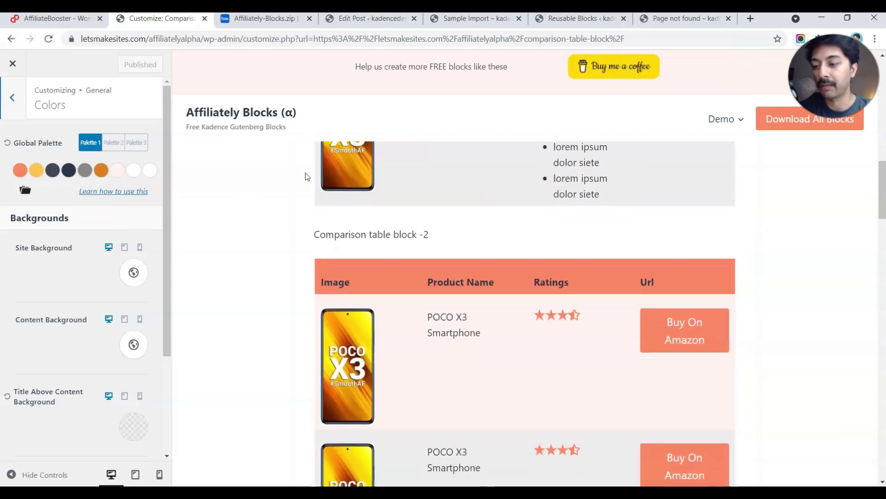
scroll(305, 175, down, 10)
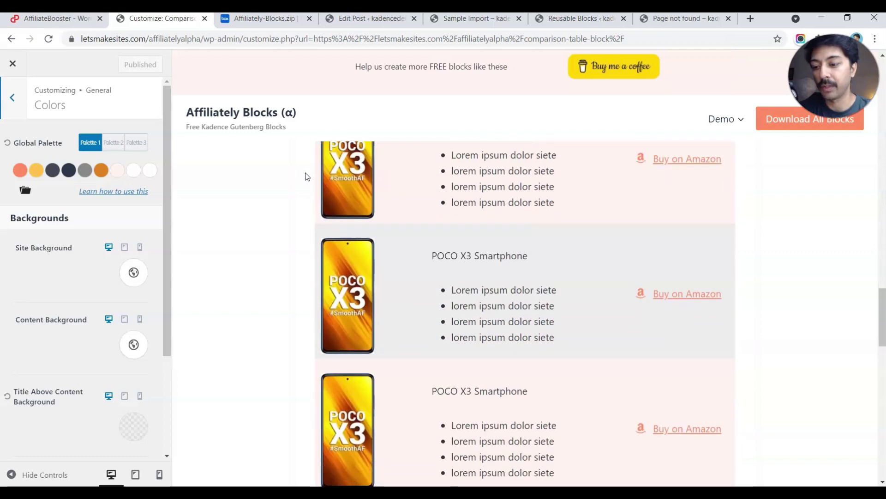
scroll(305, 176, down, 8)
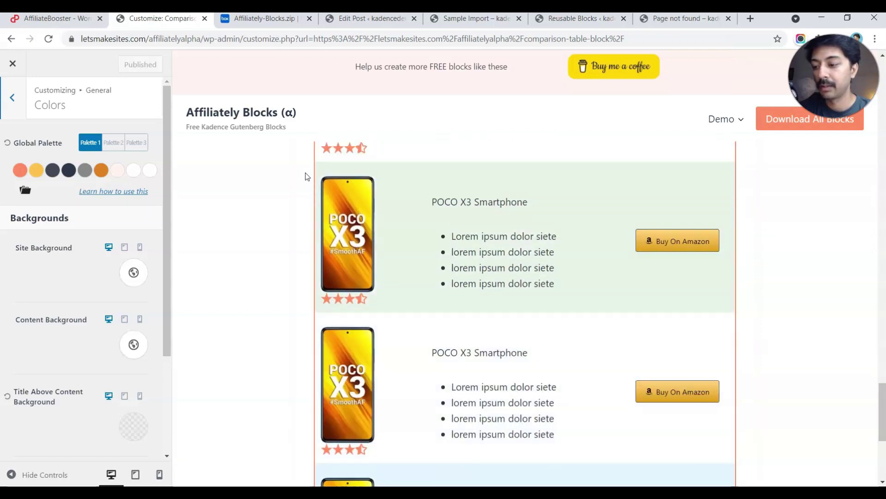
scroll(581, 262, down, 5)
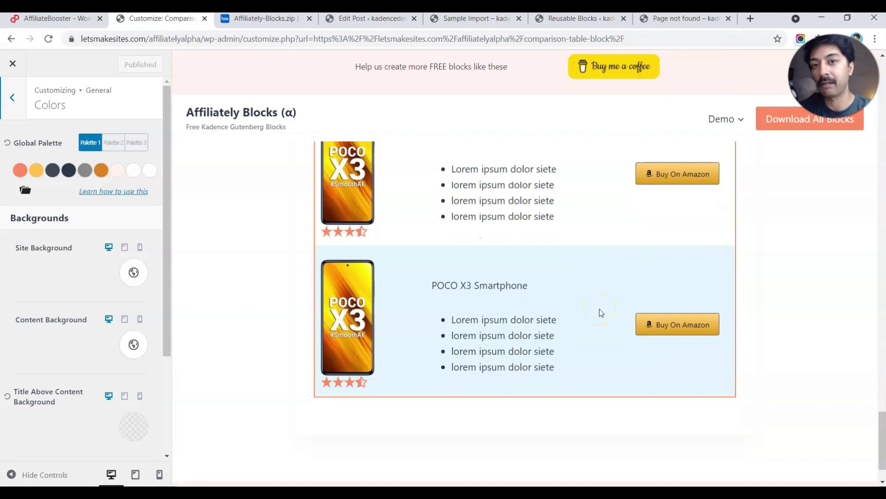
scroll(600, 313, up, 15)
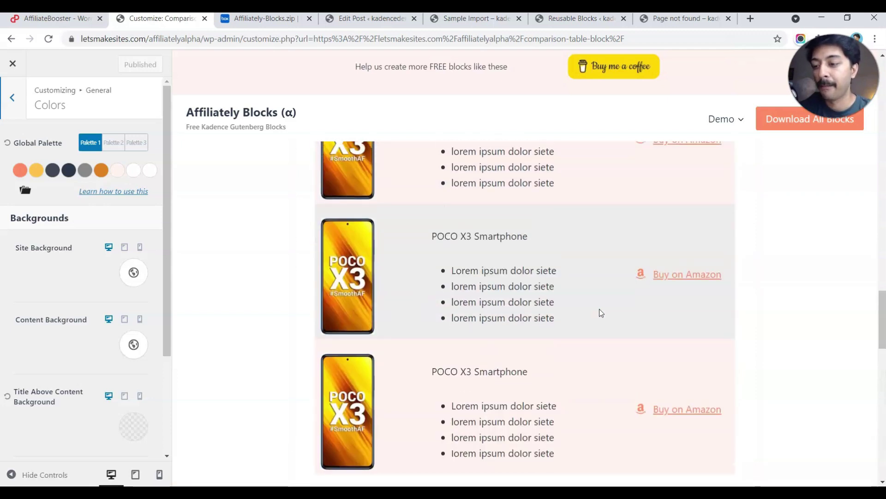
scroll(600, 309, up, 15)
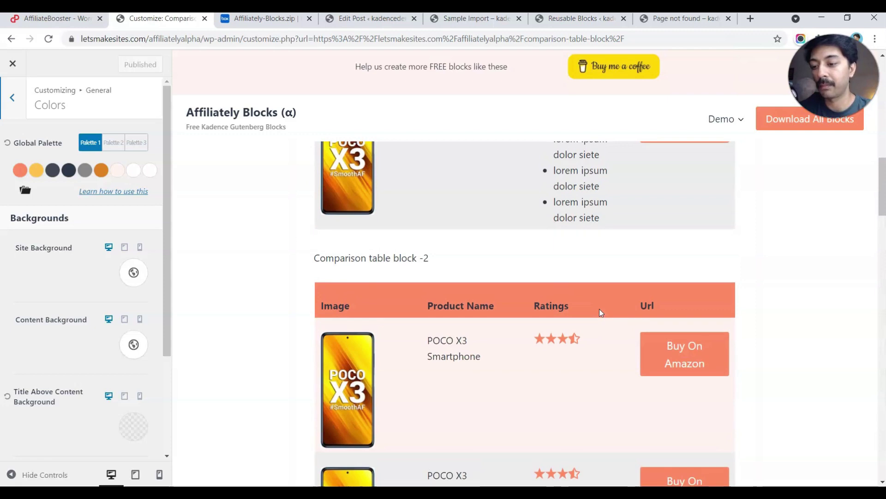
scroll(599, 311, up, 10)
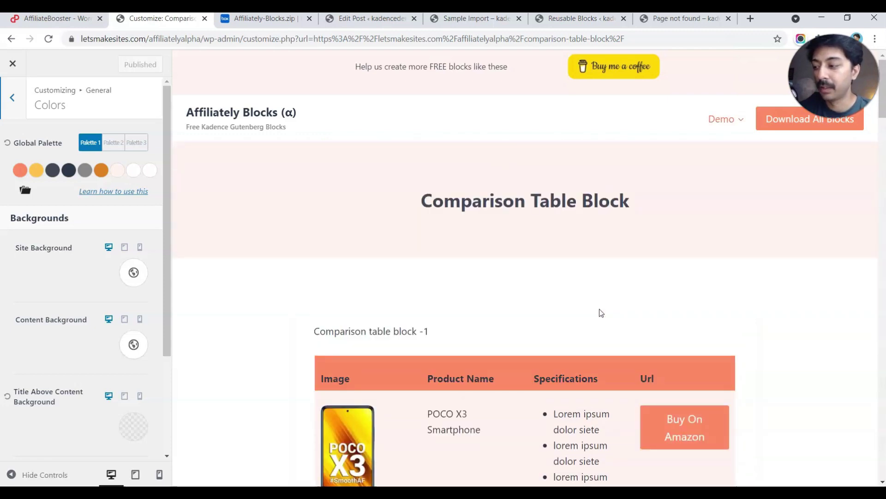
Switch the site's global color palette to Palette 2.
click(91, 149)
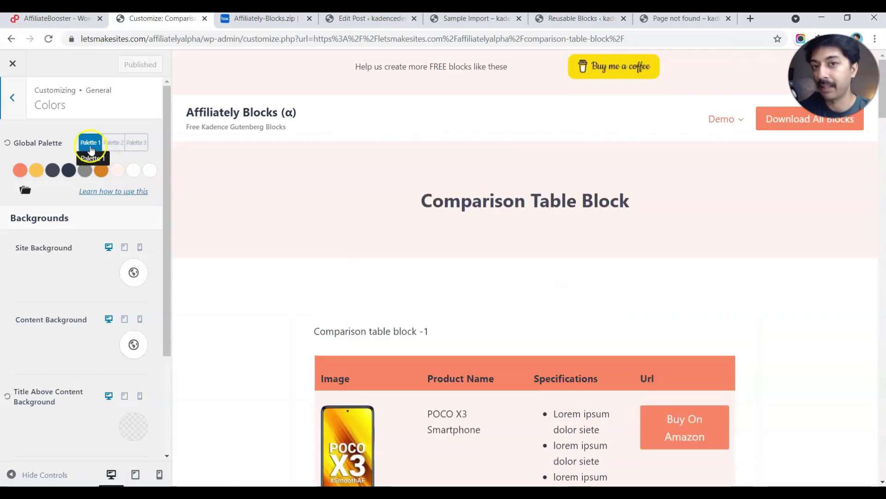
click(113, 143)
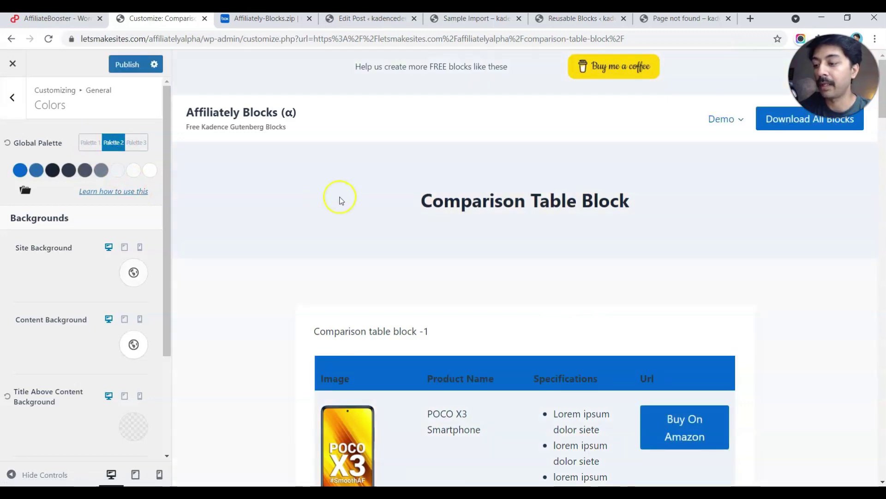